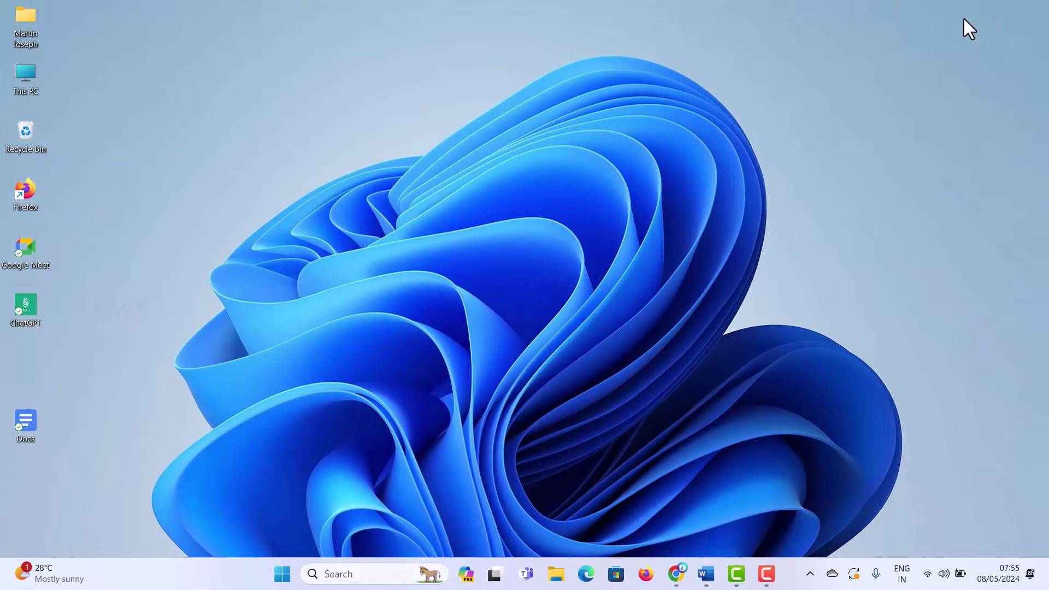
Step: Bring up the blank Document2 Word window, then switch to the browser to look up ID card size
{"action": "mouse_move", "coordinate": [706, 573]}
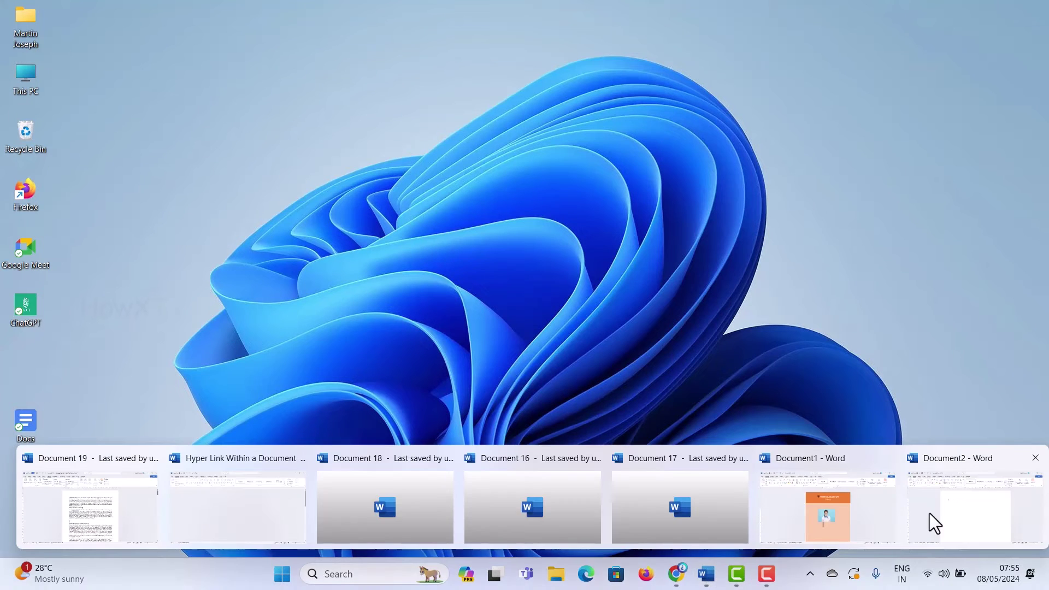
{"action": "left_click", "coordinate": [929, 516]}
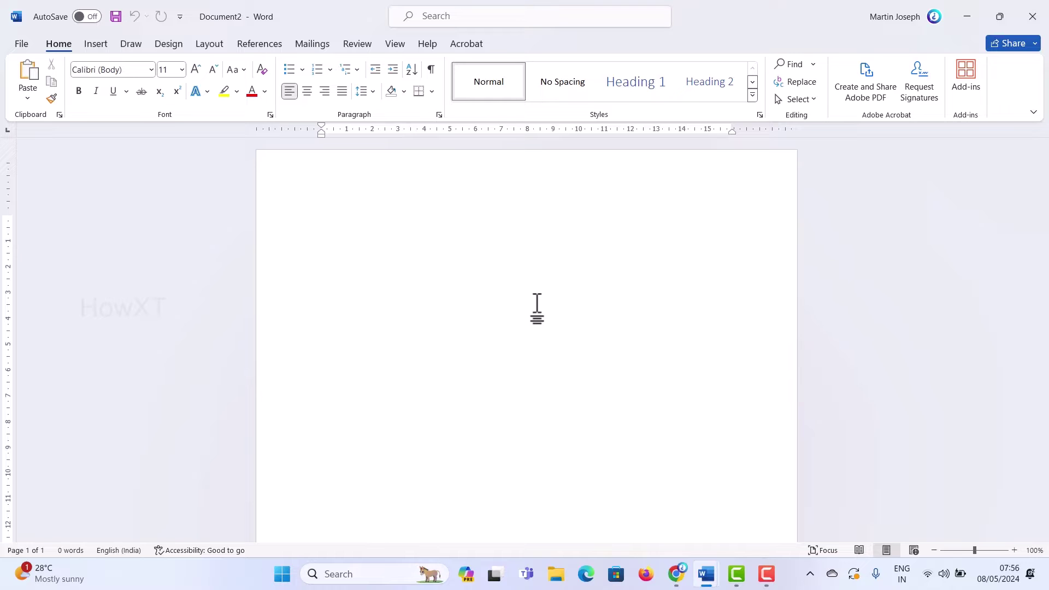
{"action": "left_click", "coordinate": [676, 573]}
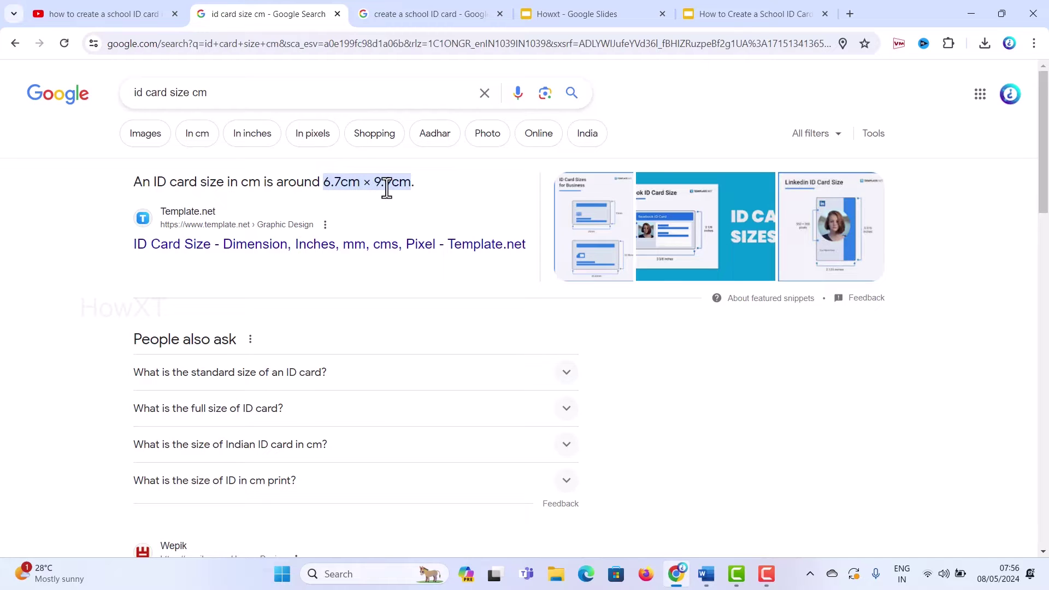
Step: Note the 6.7 cm × 9.9 cm ID card size and return to Document2
{"action": "key", "text": "alt+Tab"}
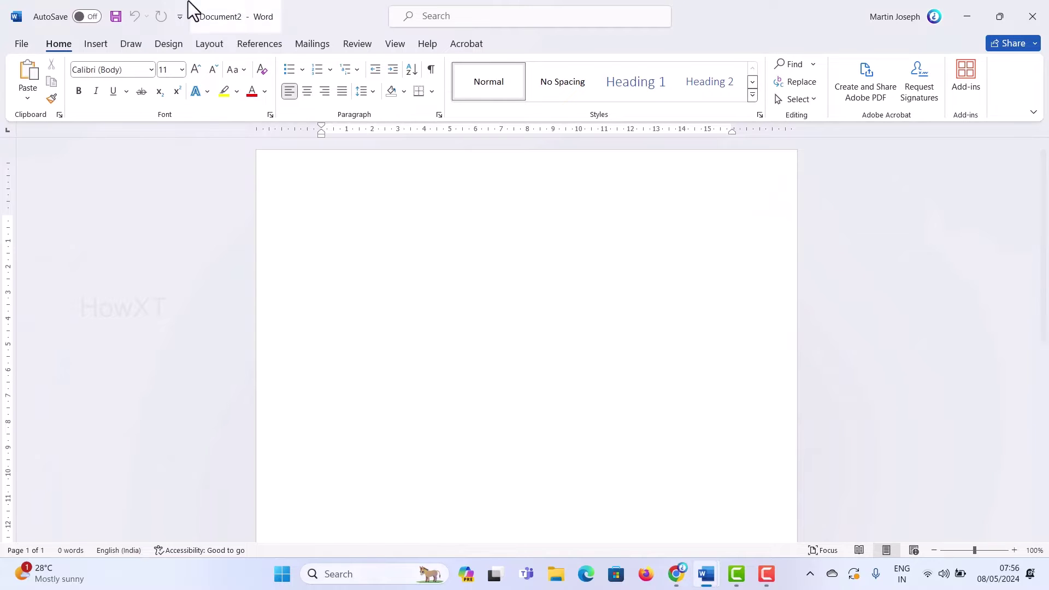
Step: Set a custom paper size of 6.7 cm width and 9.9 cm height through More Paper Sizes
{"action": "left_click", "coordinate": [202, 45]}
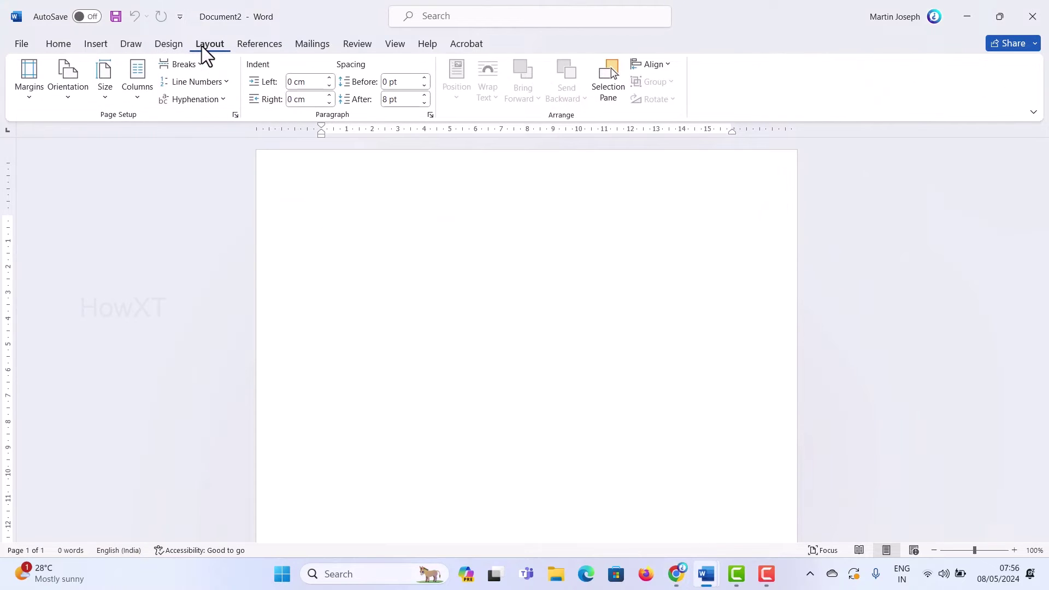
{"action": "left_click", "coordinate": [104, 90]}
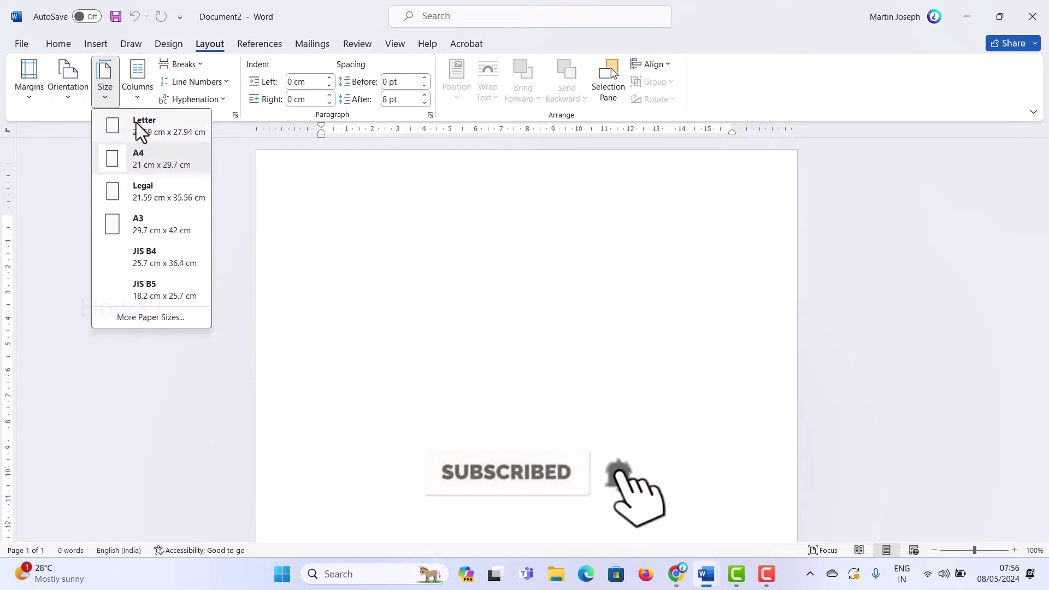
{"action": "left_click", "coordinate": [149, 318]}
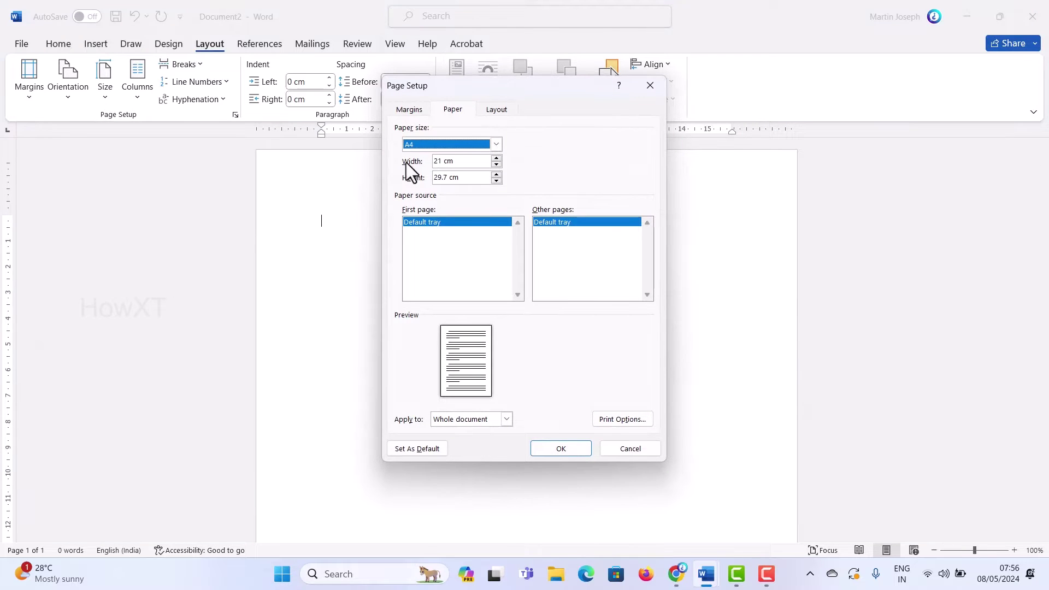
{"action": "left_click_drag", "start_coordinate": [460, 161], "coordinate": [410, 162]}
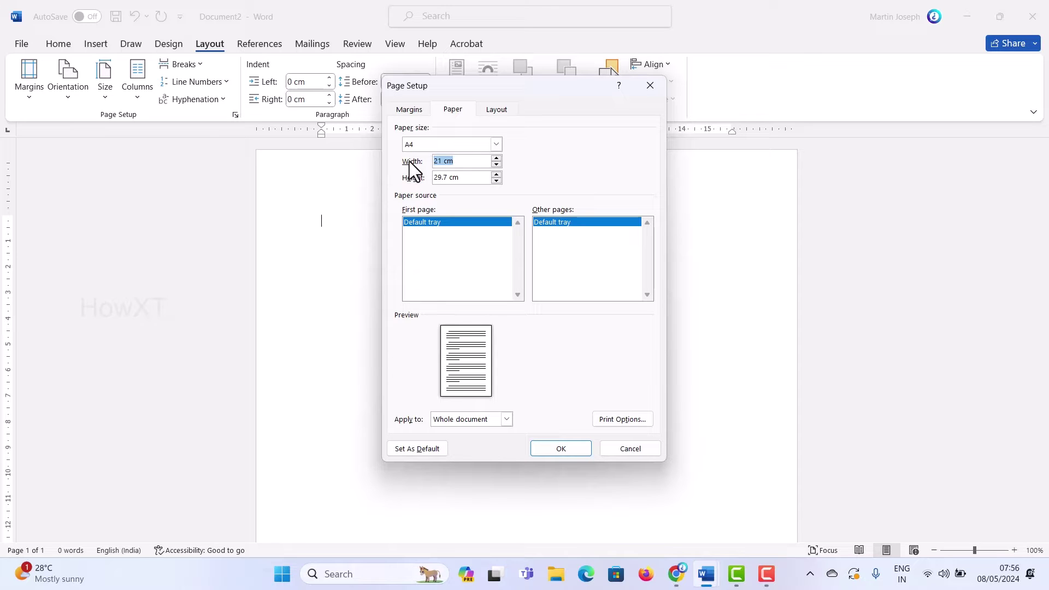
{"action": "type", "text": "6.7 cm"}
{"action": "left_click", "coordinate": [480, 179]}
{"action": "key", "text": "BackSpace"}
{"action": "key", "text": "BackSpace"}
{"action": "key", "text": "BackSpace"}
{"action": "key", "text": "BackSpace"}
{"action": "key", "text": "BackSpace"}
{"action": "key", "text": "BackSpace"}
{"action": "key", "text": "BackSpace"}
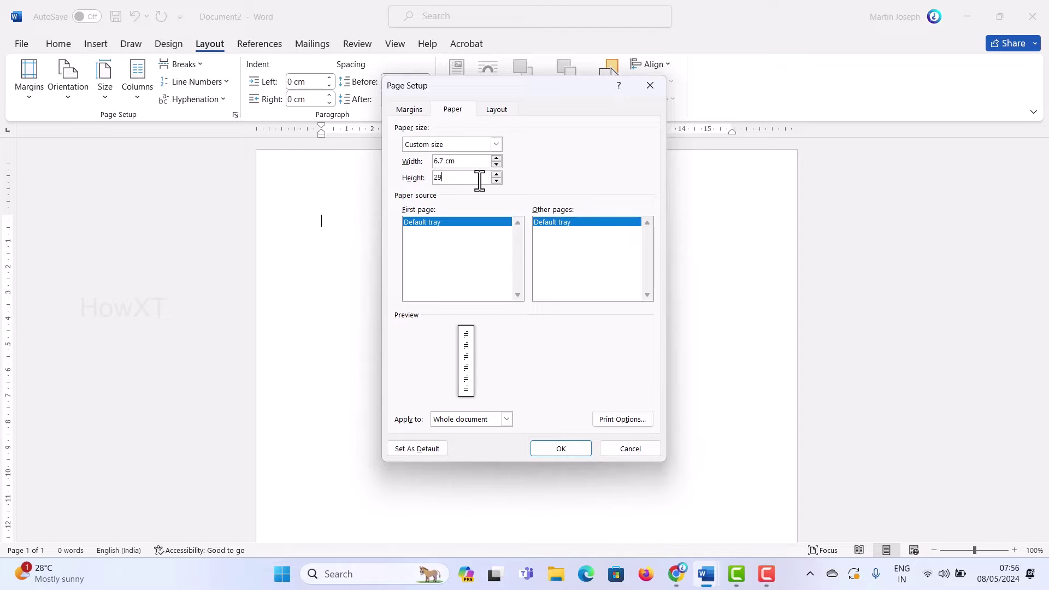
{"action": "type", "text": "9.9"}
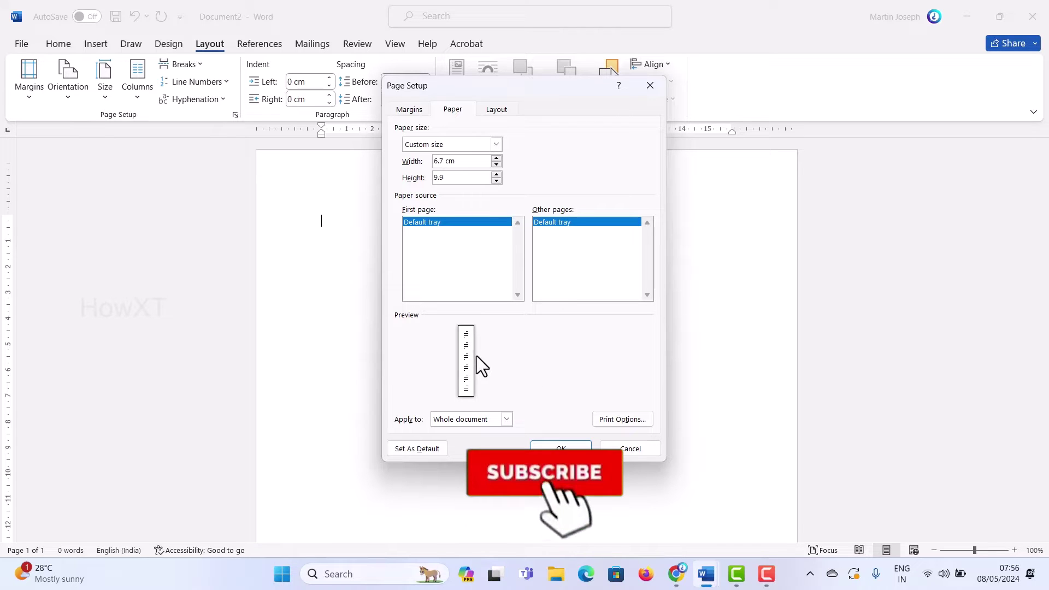
{"action": "left_click", "coordinate": [456, 178]}
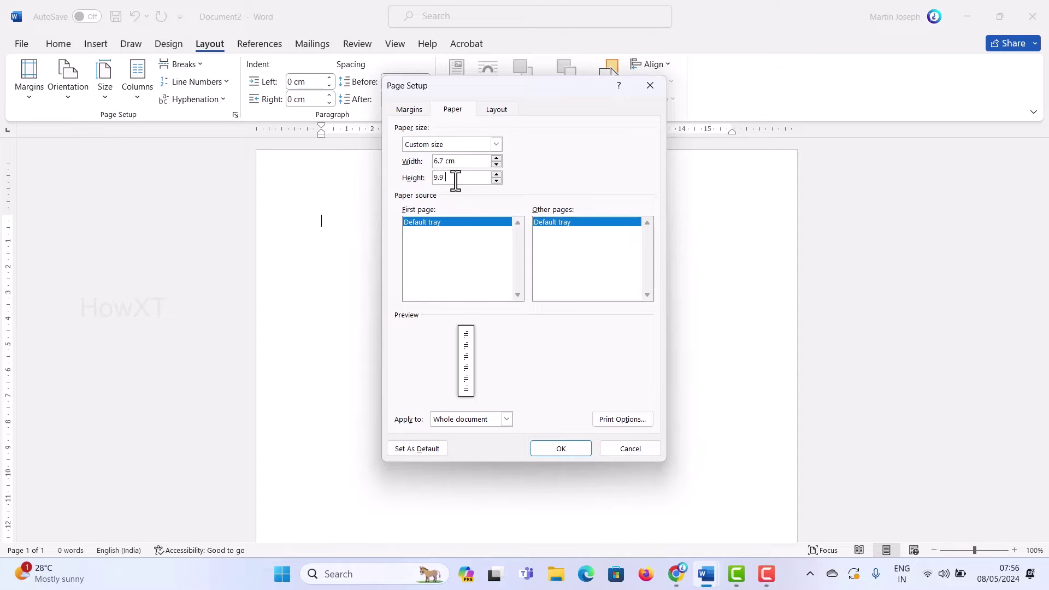
{"action": "type", "text": "cm"}
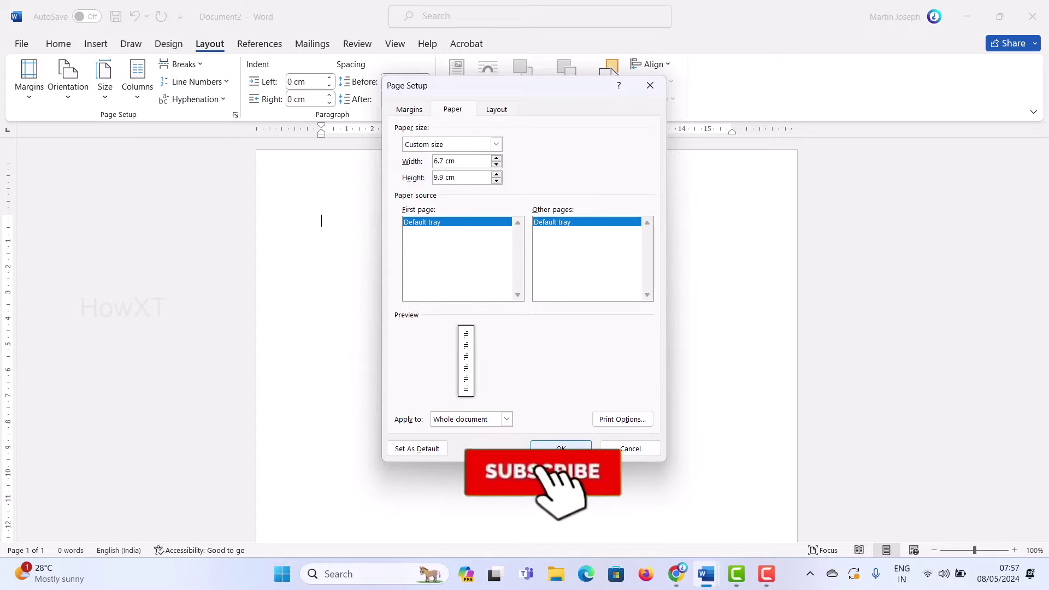
{"action": "left_click", "coordinate": [560, 447]}
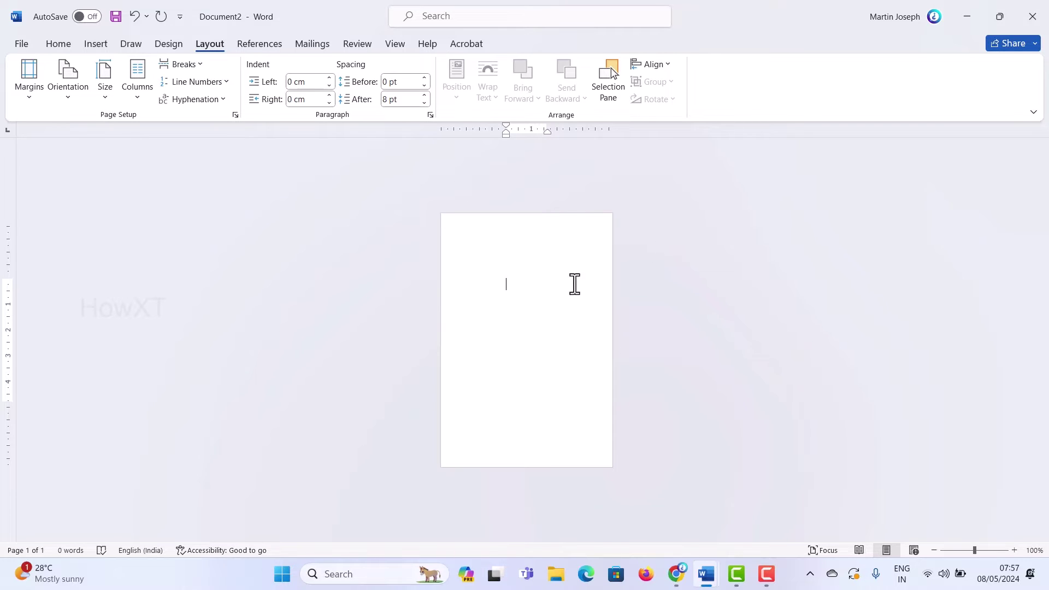
Step: Zoom in and draw a rectangle over the whole page, about 9.78 × 6.64 cm
{"action": "scroll", "coordinate": [574, 284], "scroll_direction": "up", "scroll_amount": 2}
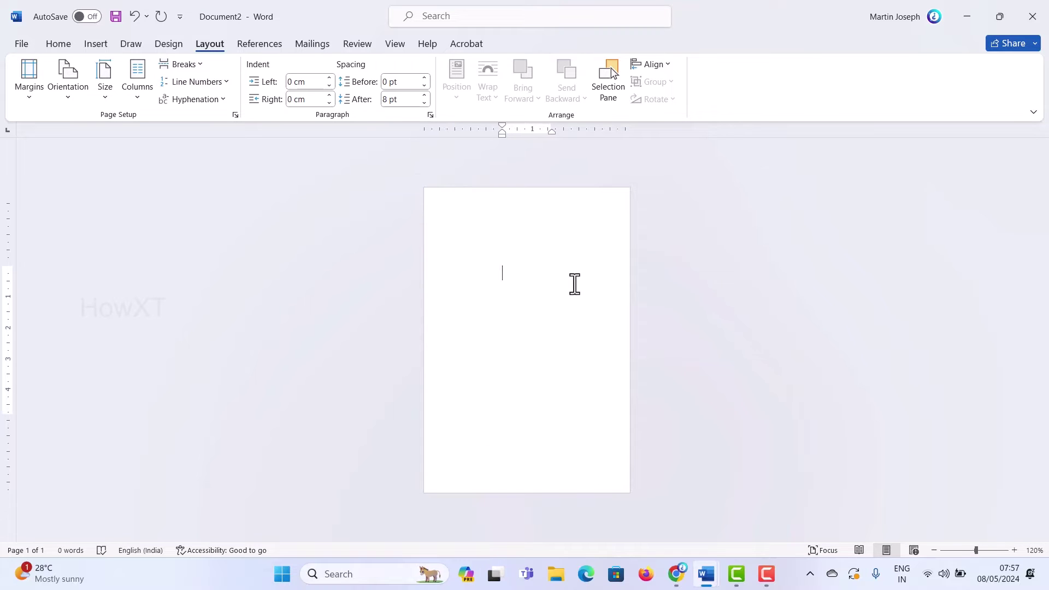
{"action": "scroll", "coordinate": [582, 296], "scroll_direction": "up", "scroll_amount": 1}
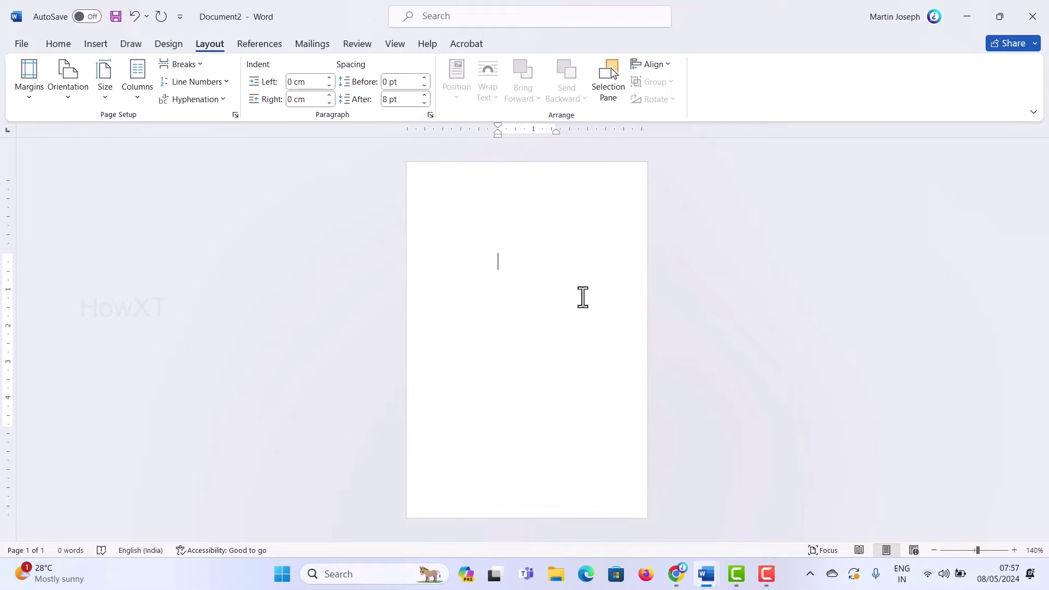
{"action": "left_click", "coordinate": [96, 43]}
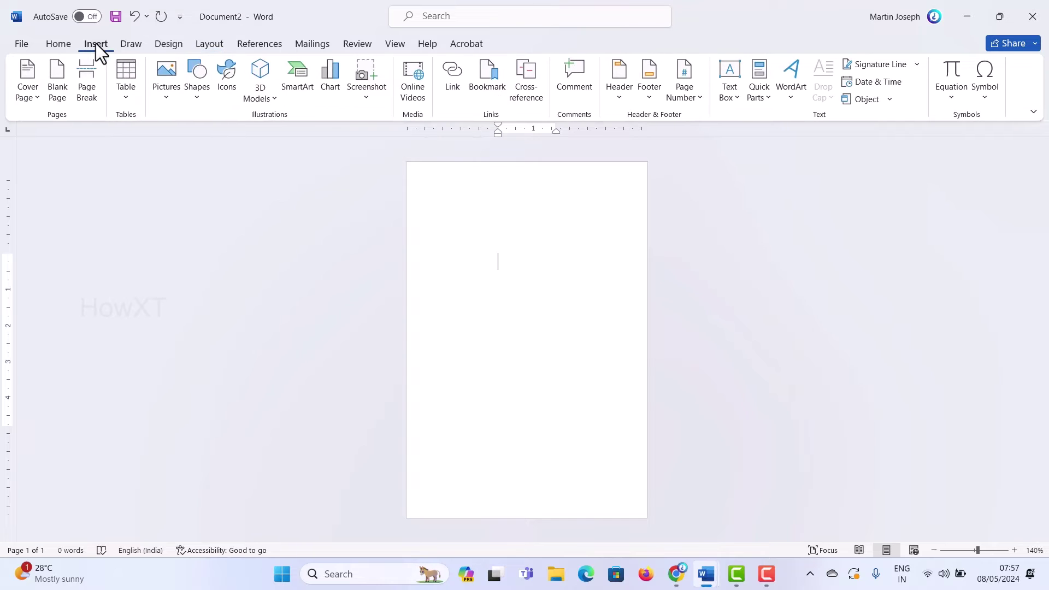
{"action": "left_click", "coordinate": [203, 92]}
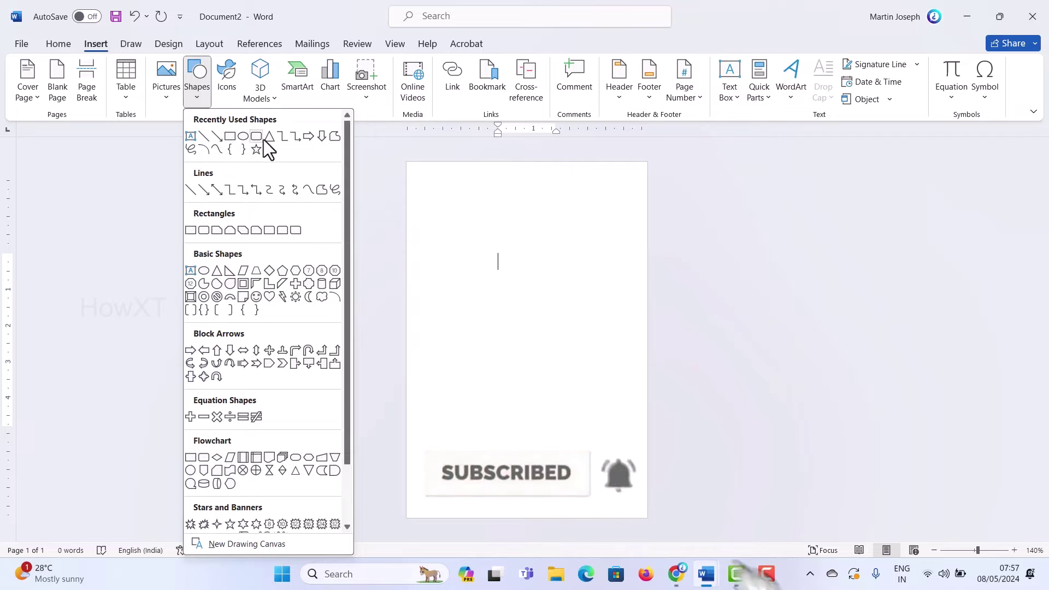
{"action": "left_click", "coordinate": [233, 138]}
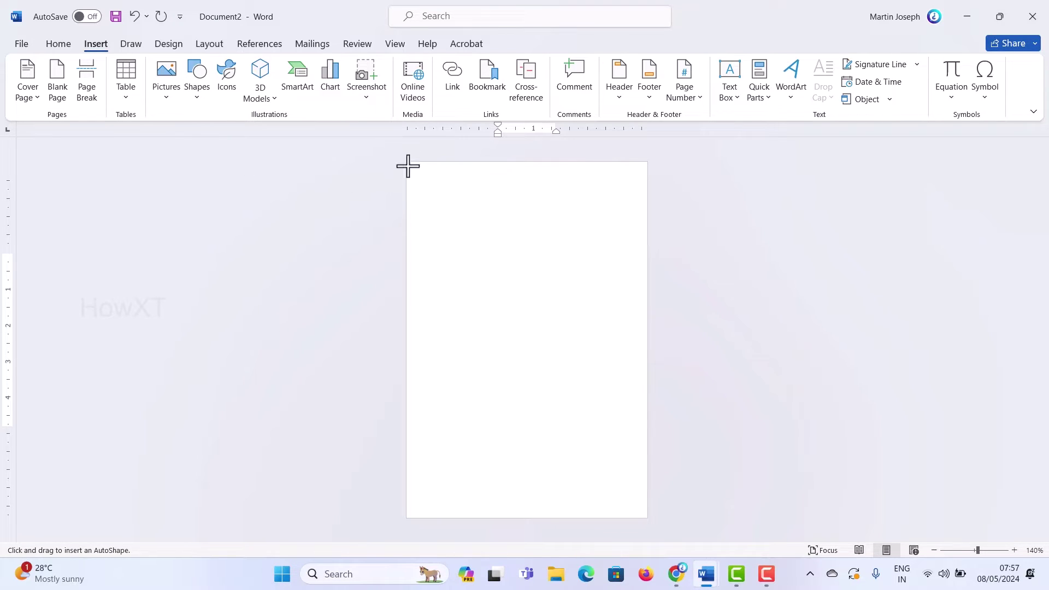
{"action": "mouse_move", "coordinate": [408, 164]}
{"action": "left_mouse_down"}
{"action": "mouse_move", "coordinate": [529, 409]}
{"action": "mouse_move", "coordinate": [625, 485]}
{"action": "mouse_move", "coordinate": [647, 517]}
{"action": "left_mouse_up"}
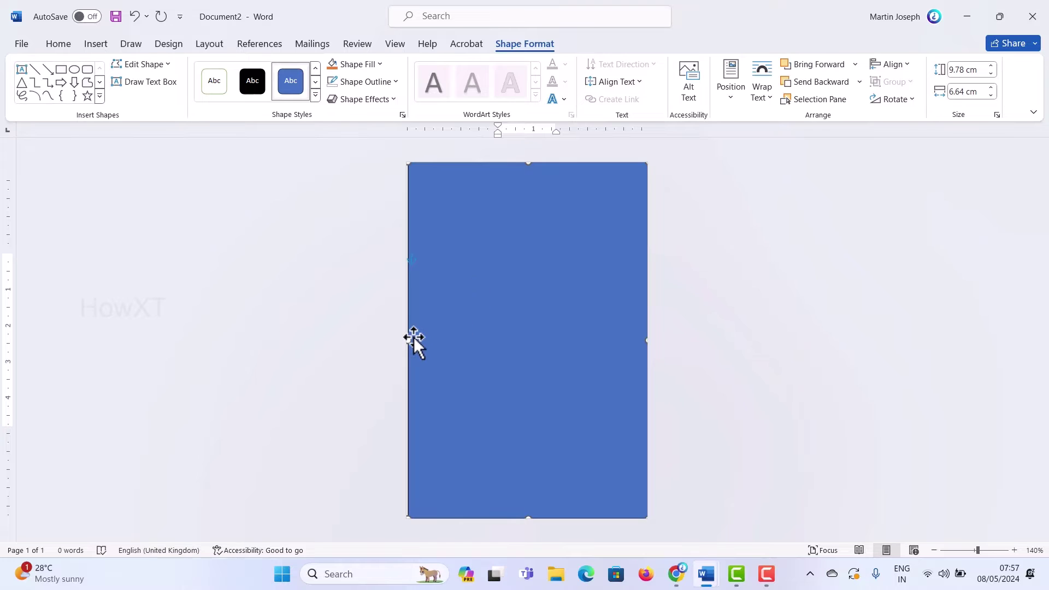
Step: Stretch the rectangle to the left page edge, fill it Blue, Accent 5, Lighter 80%, with no outline
{"action": "left_click_drag", "start_coordinate": [414, 337], "coordinate": [402, 343]}
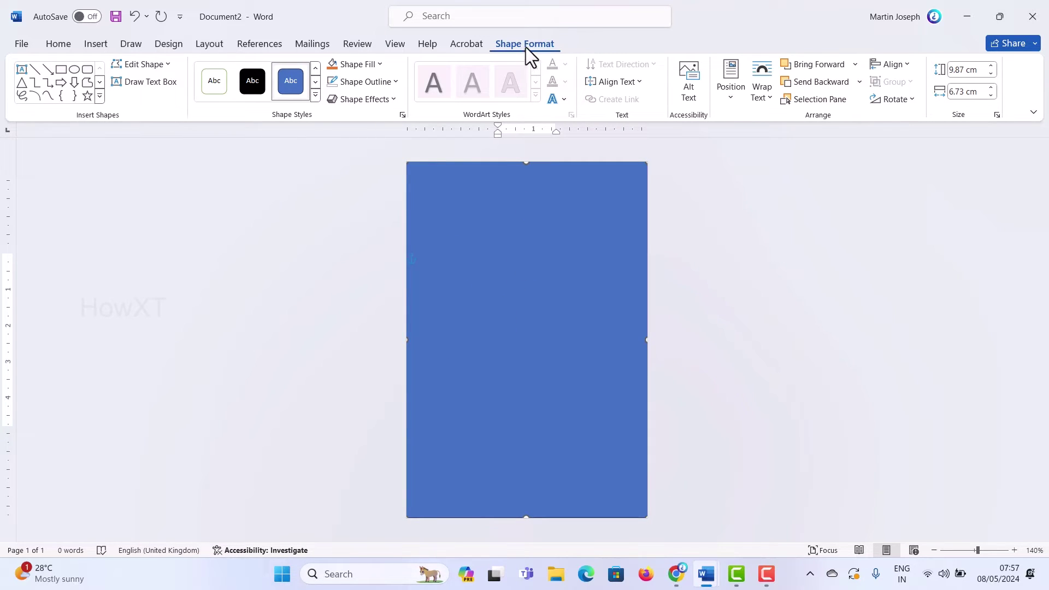
{"action": "left_click", "coordinate": [345, 67]}
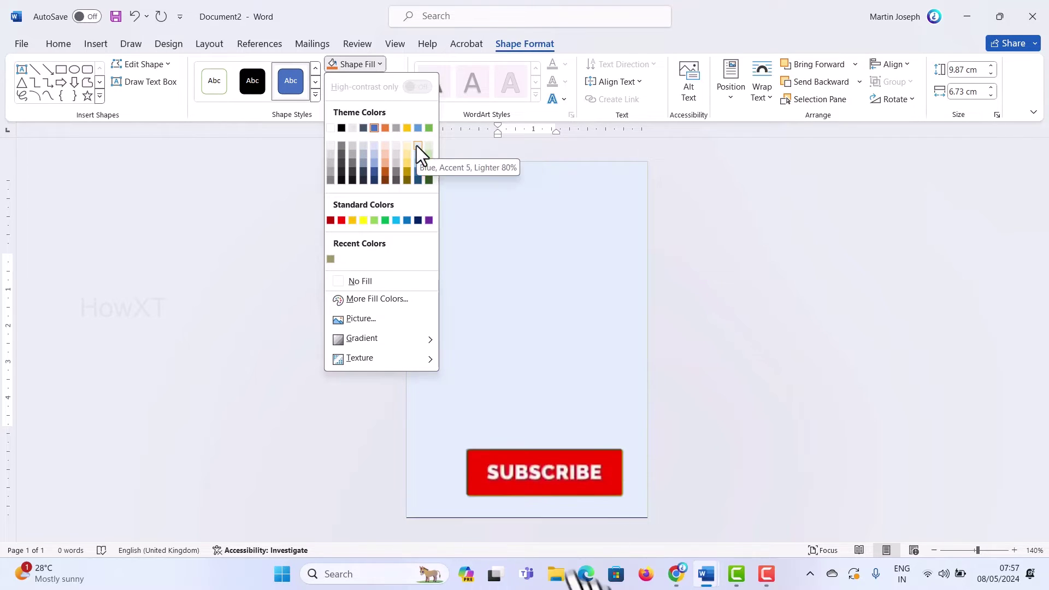
{"action": "left_click", "coordinate": [418, 146]}
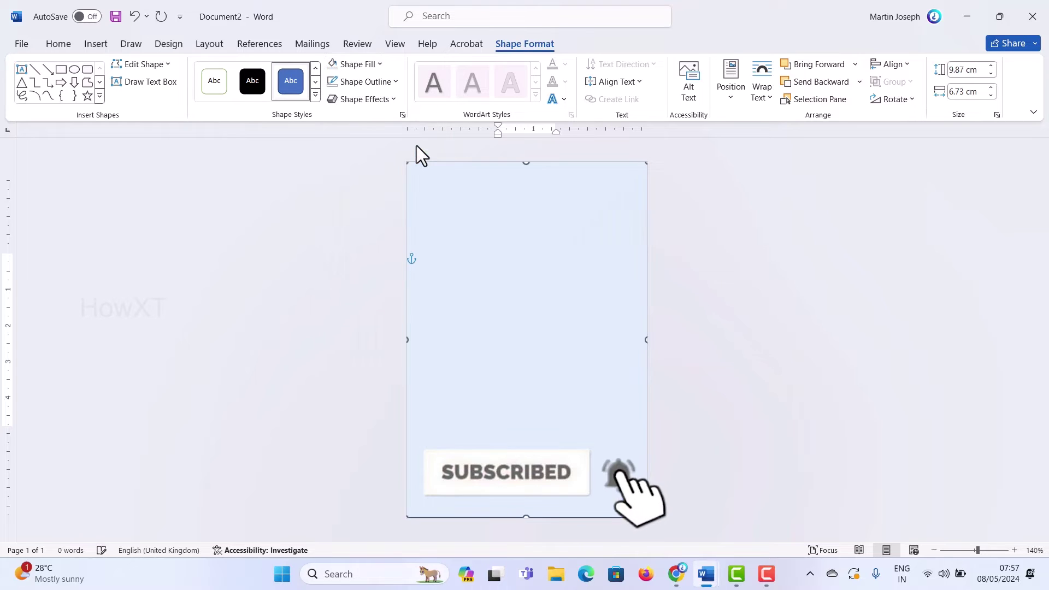
{"action": "left_click", "coordinate": [384, 83]}
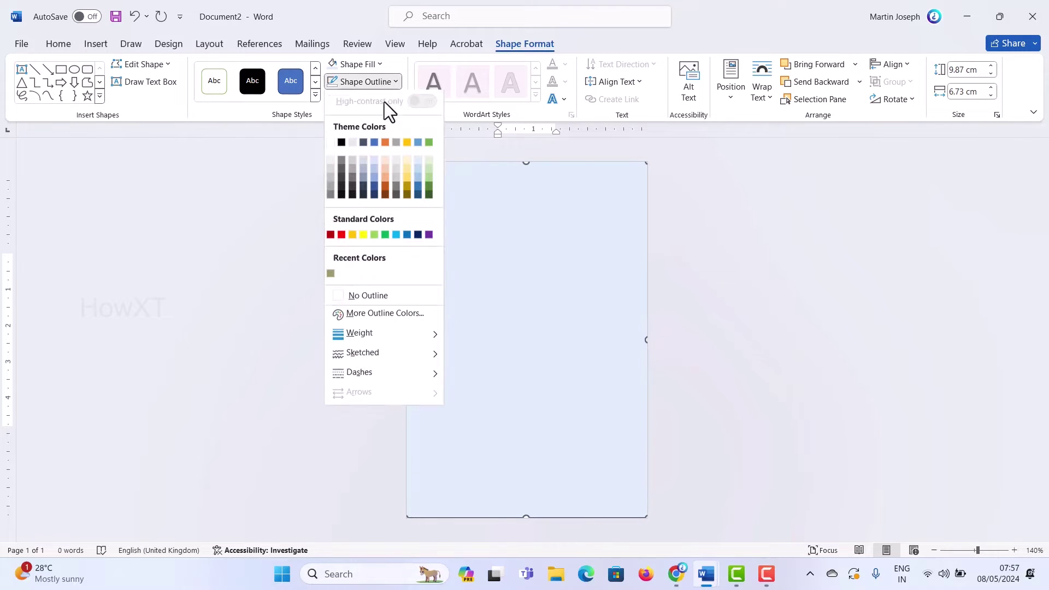
{"action": "left_click", "coordinate": [372, 298]}
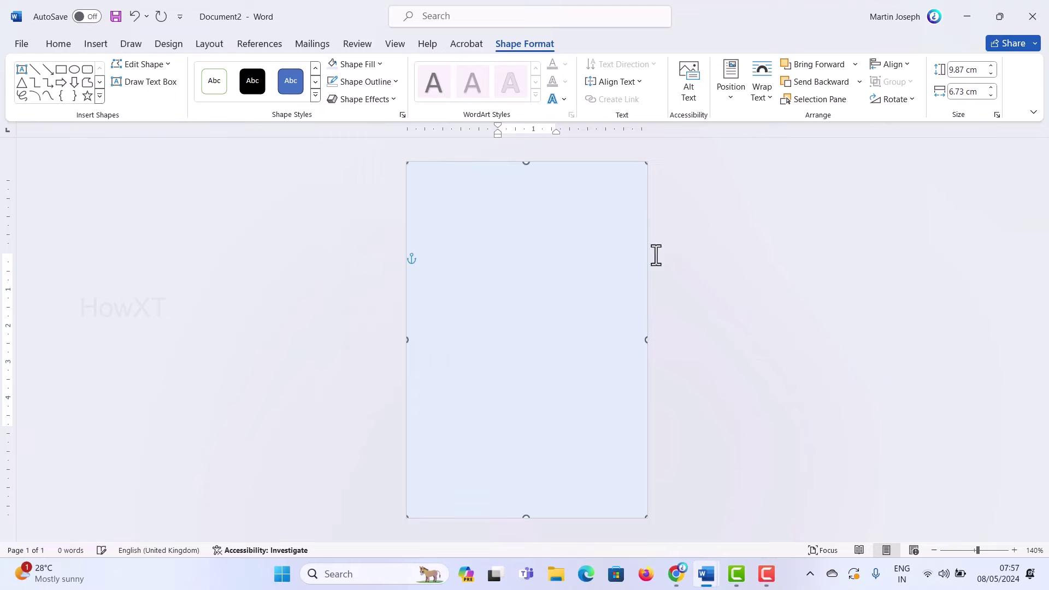
{"action": "left_click", "coordinate": [740, 277]}
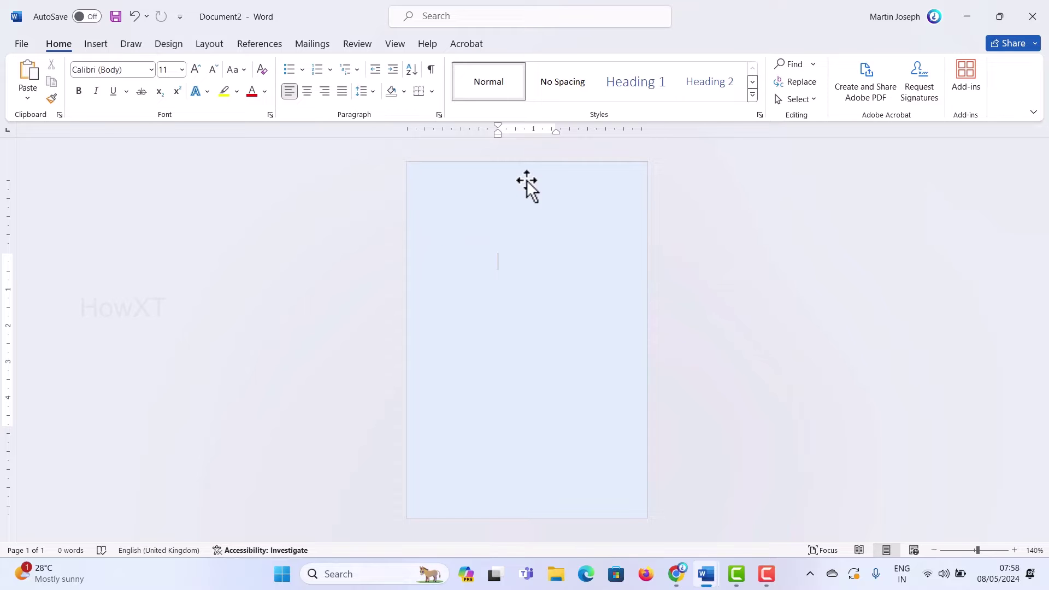
Step: Select the pale blue card rectangle and dismiss its right-click menu without changes
{"action": "left_click", "coordinate": [489, 224]}
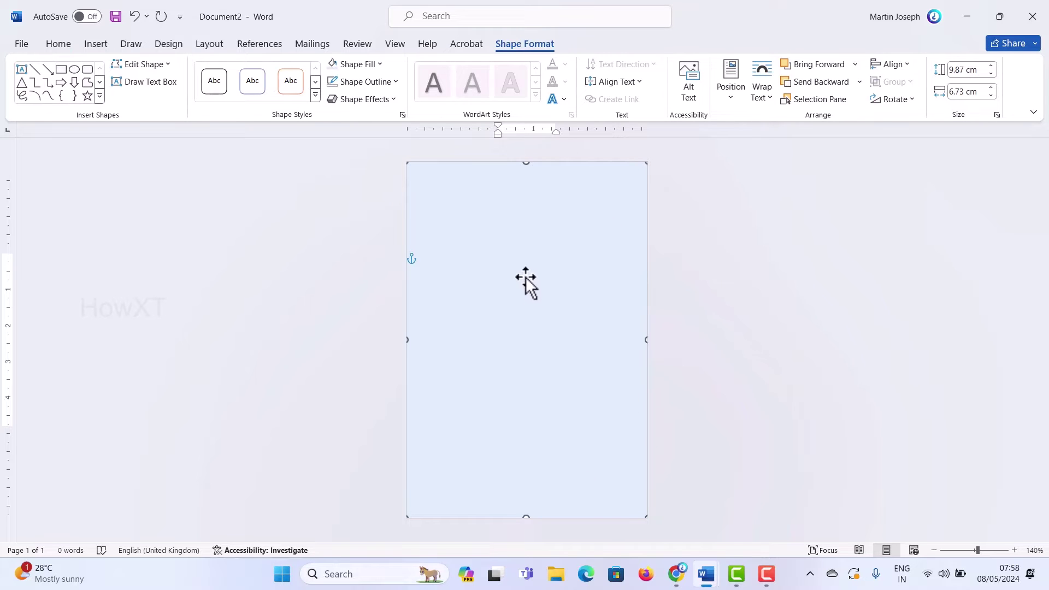
{"action": "right_click", "coordinate": [506, 252]}
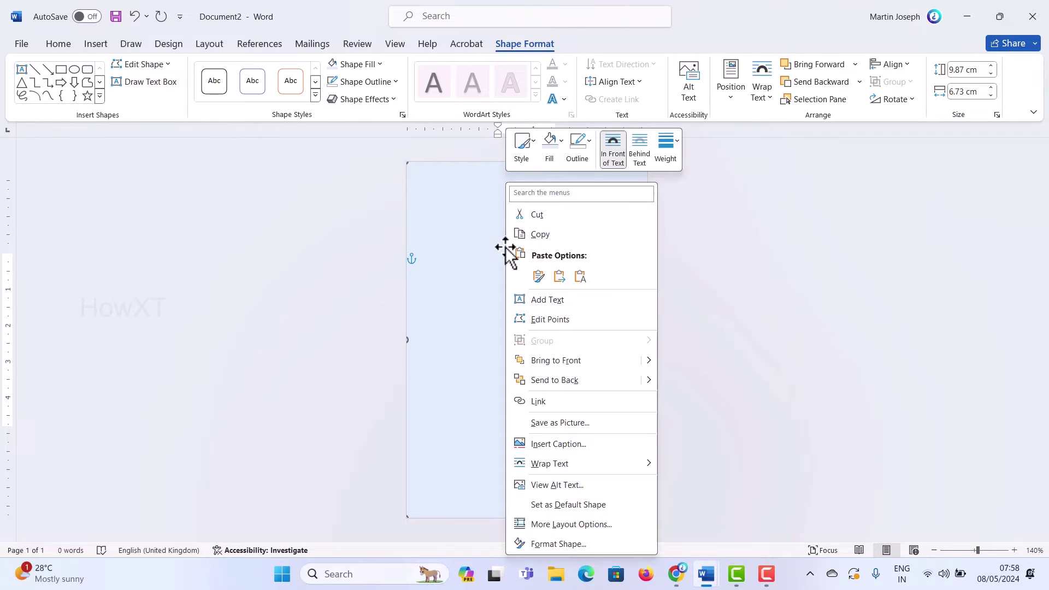
{"action": "left_click", "coordinate": [556, 381]}
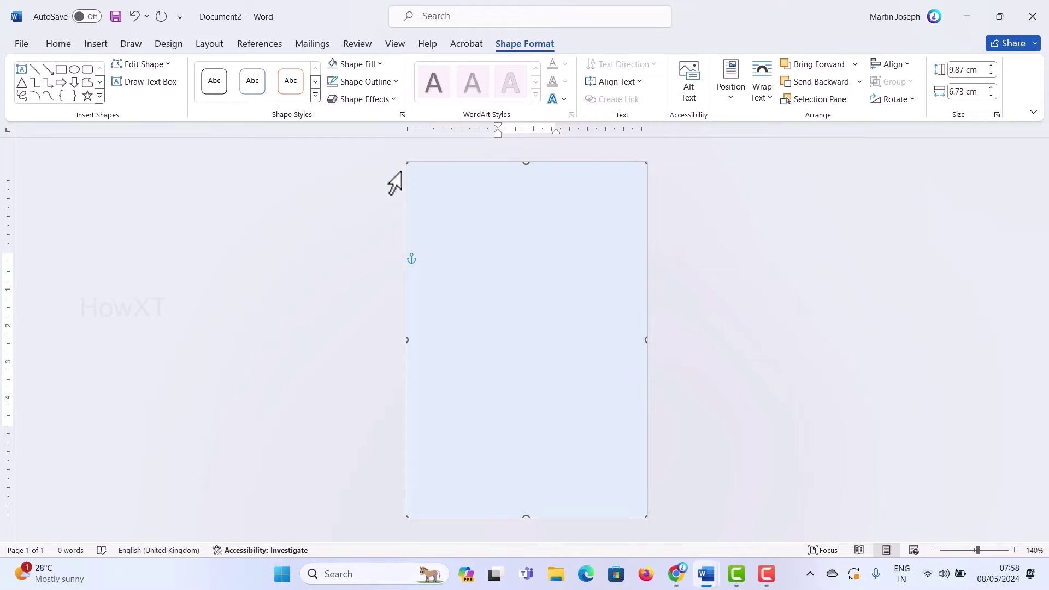
Step: Draw a rectangle across the top of the card and shorten it into a header band
{"action": "left_click", "coordinate": [96, 44]}
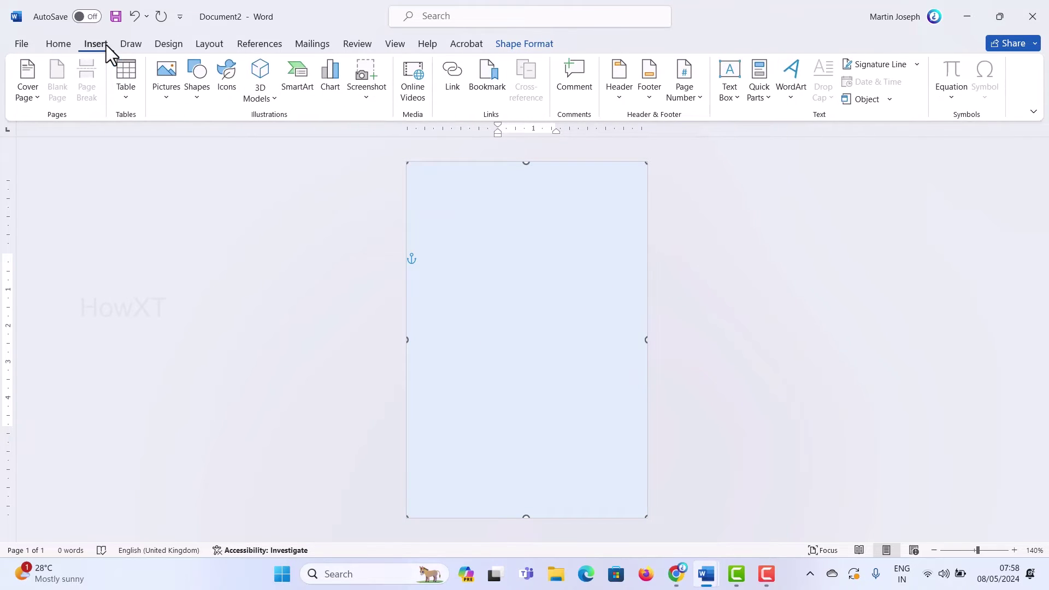
{"action": "left_click", "coordinate": [197, 74]}
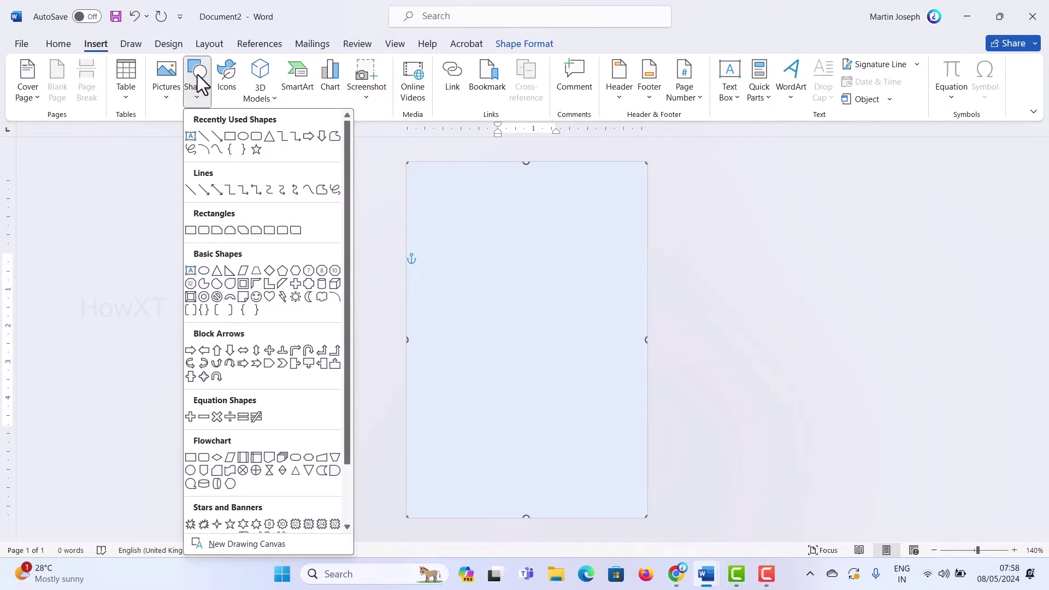
{"action": "left_click", "coordinate": [229, 137]}
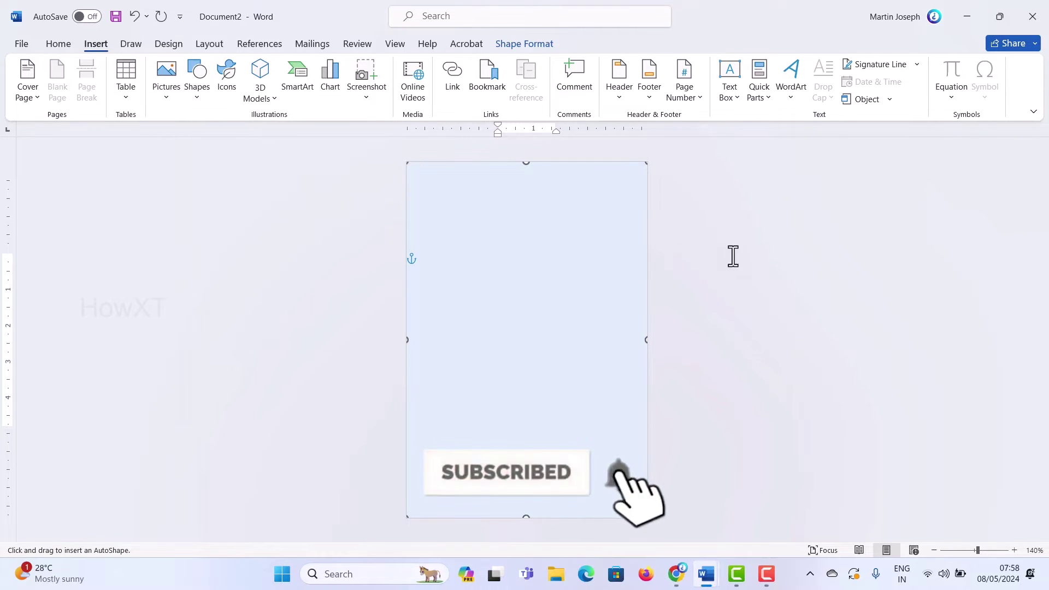
{"action": "mouse_move", "coordinate": [406, 195]}
{"action": "left_mouse_down"}
{"action": "mouse_move", "coordinate": [592, 297]}
{"action": "mouse_move", "coordinate": [647, 295]}
{"action": "left_mouse_up"}
{"action": "left_click_drag", "start_coordinate": [496, 251], "coordinate": [494, 221]}
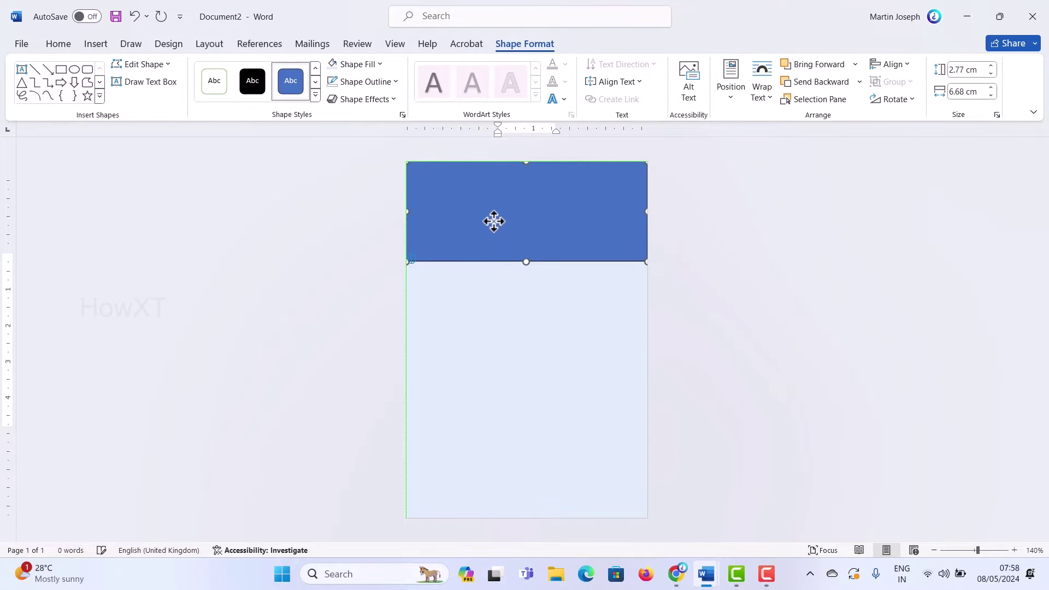
{"action": "left_click_drag", "start_coordinate": [526, 262], "coordinate": [527, 238]}
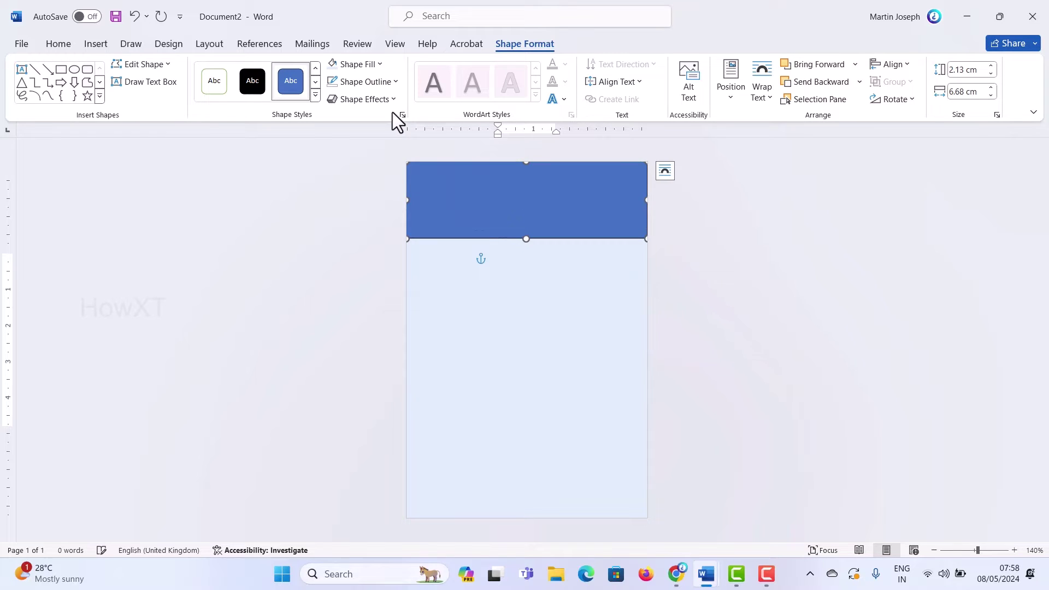
Step: Fill the header band cyan with no outline and make it slightly taller, about 2.36 × 6.68 cm
{"action": "left_click", "coordinate": [359, 60]}
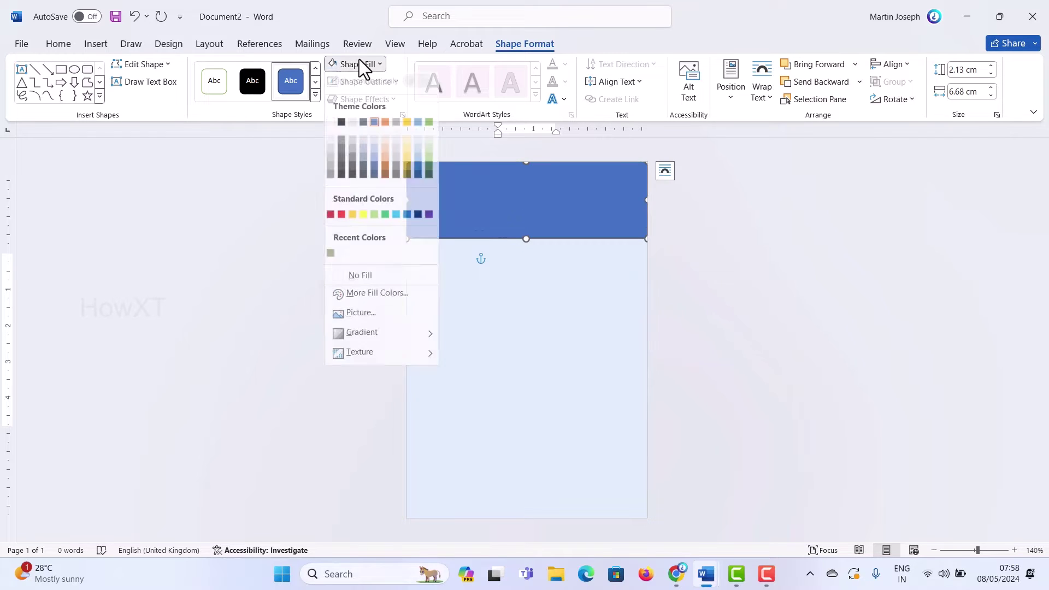
{"action": "left_click", "coordinate": [396, 221]}
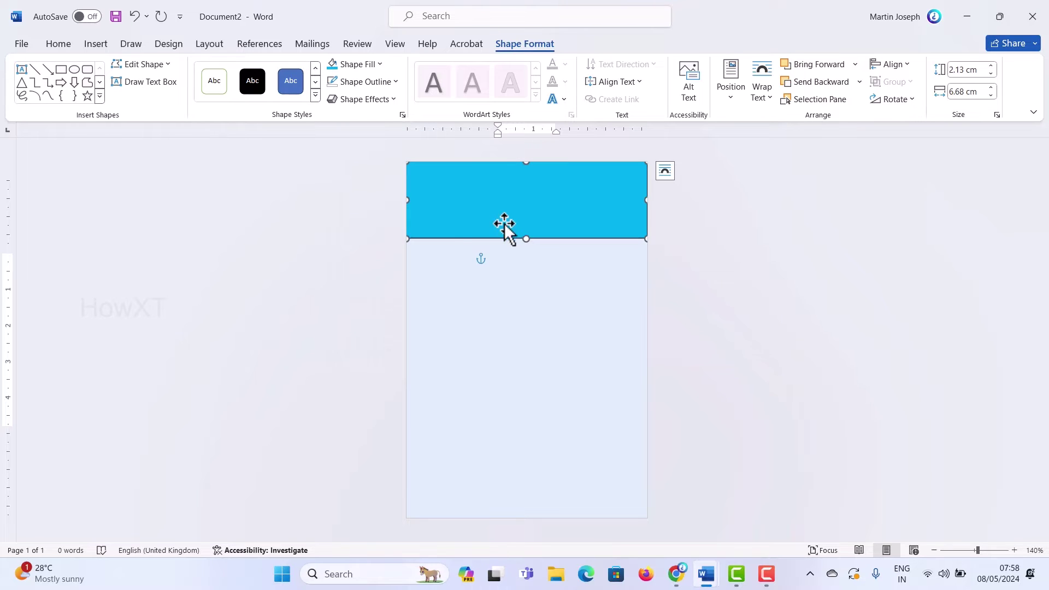
{"action": "left_click", "coordinate": [349, 83]}
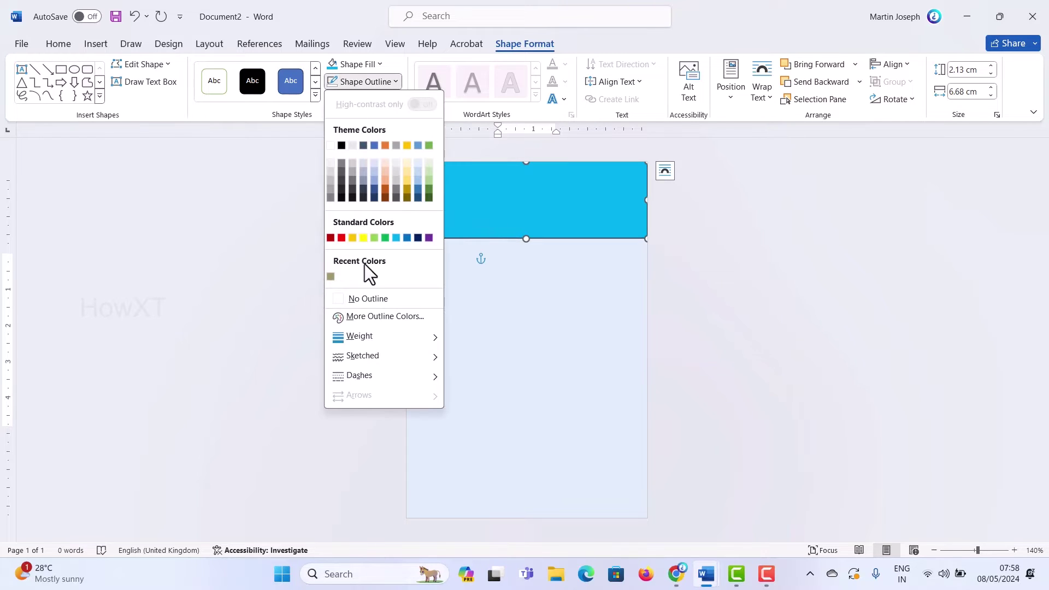
{"action": "left_click", "coordinate": [364, 299]}
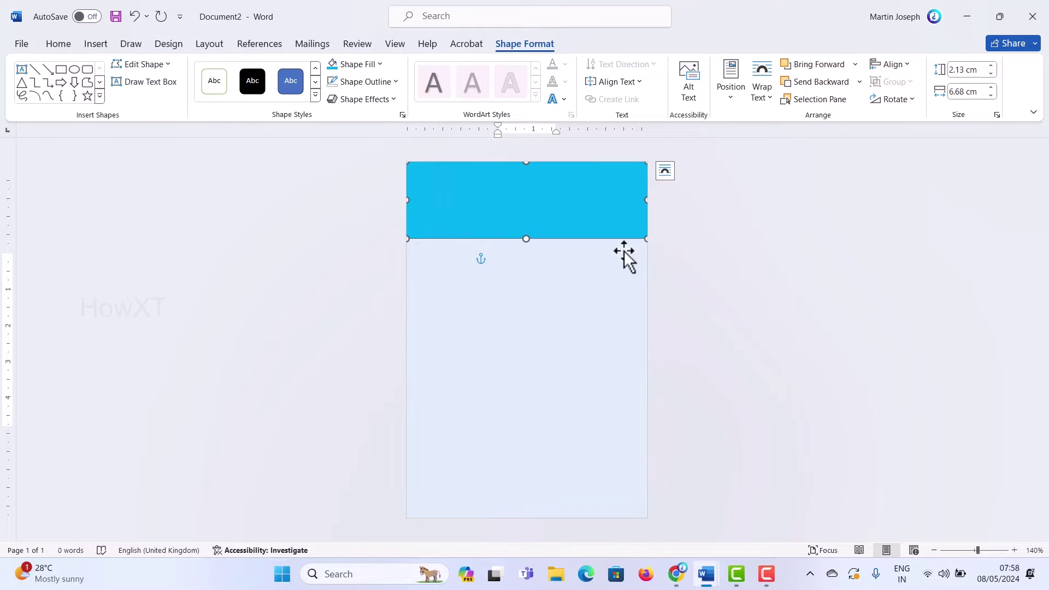
{"action": "left_click", "coordinate": [731, 251]}
{"action": "left_click", "coordinate": [520, 223]}
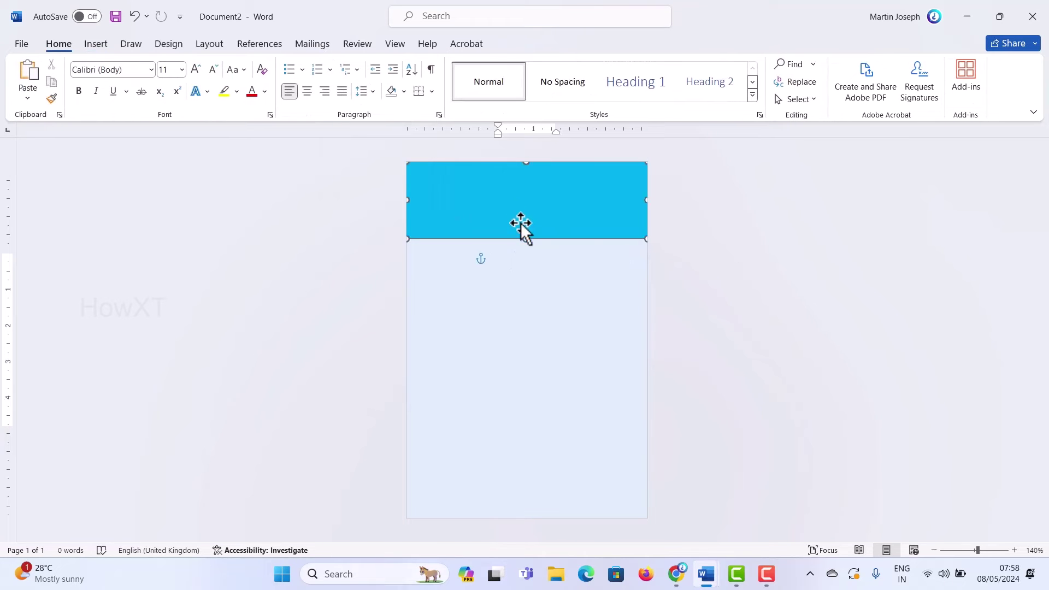
{"action": "left_click_drag", "start_coordinate": [521, 241], "coordinate": [525, 247]}
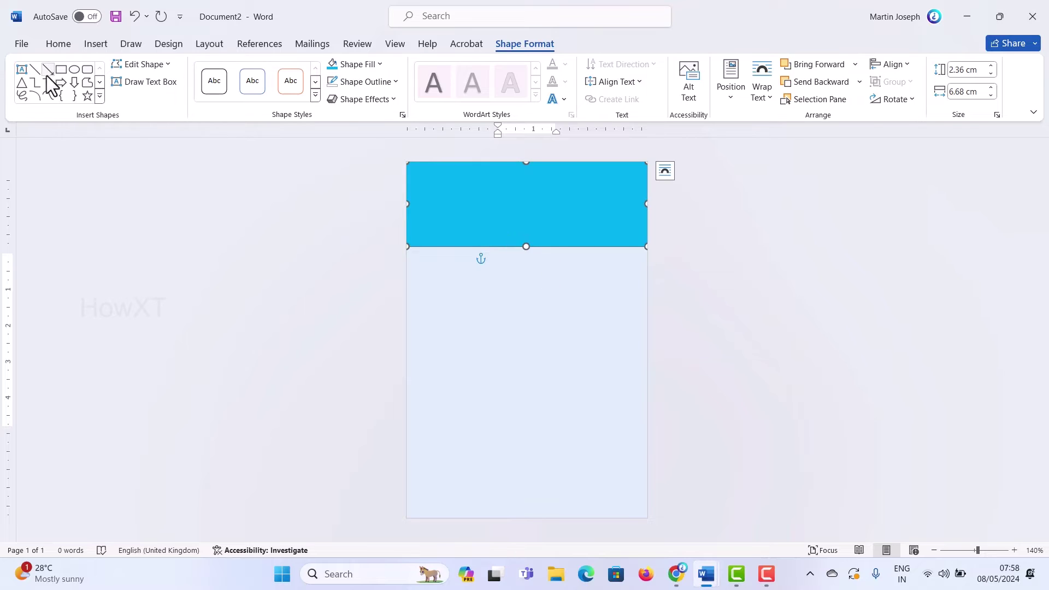
{"action": "left_click", "coordinate": [96, 44]}
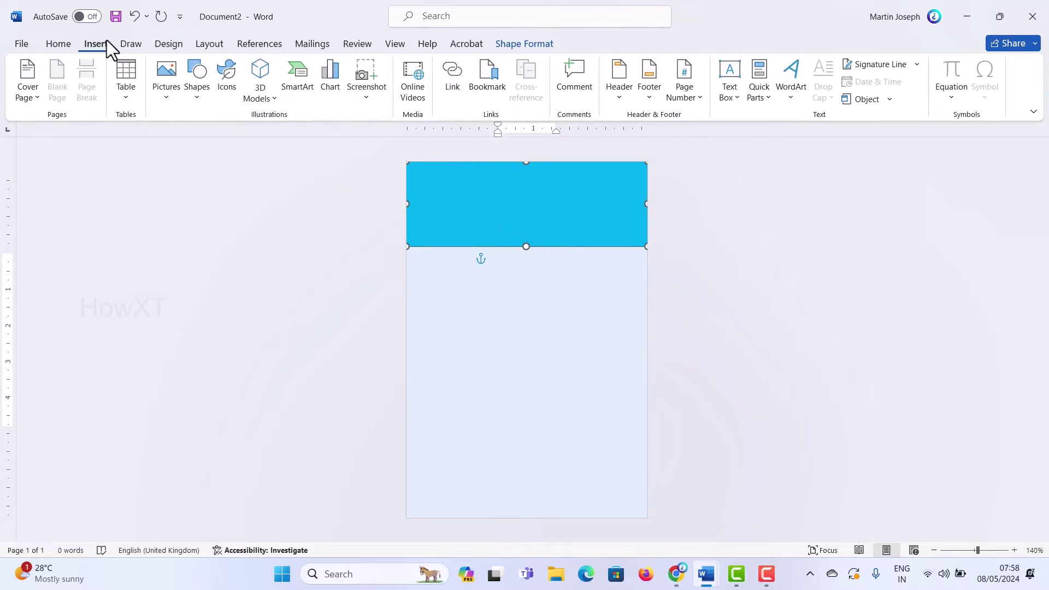
Step: Draw a 0.59 × 0.56 cm cyan, outline-free diamond under the header's centre as a downward point
{"action": "left_click", "coordinate": [195, 97]}
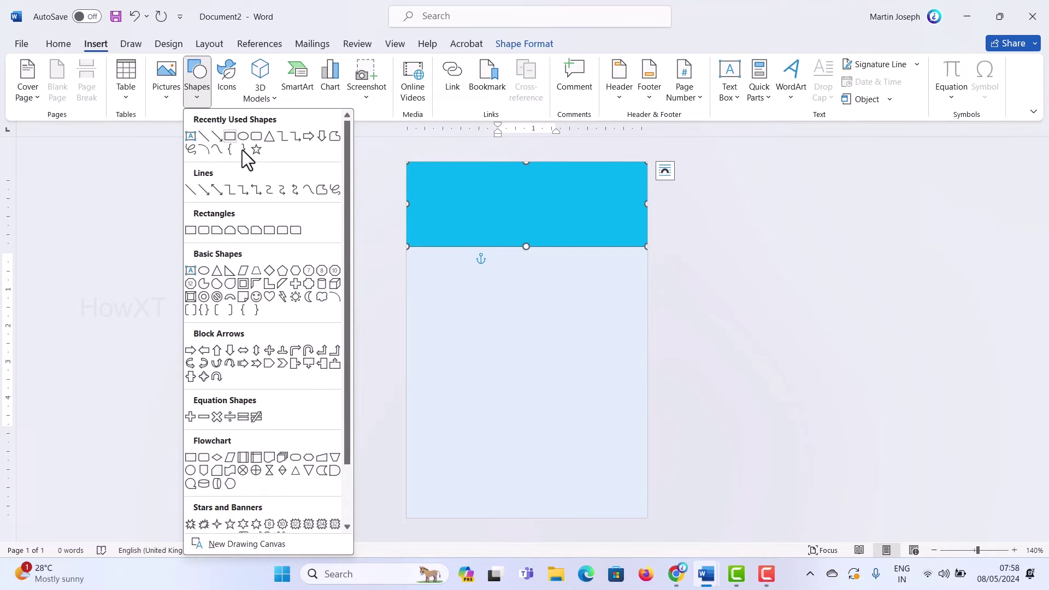
{"action": "left_click", "coordinate": [270, 282]}
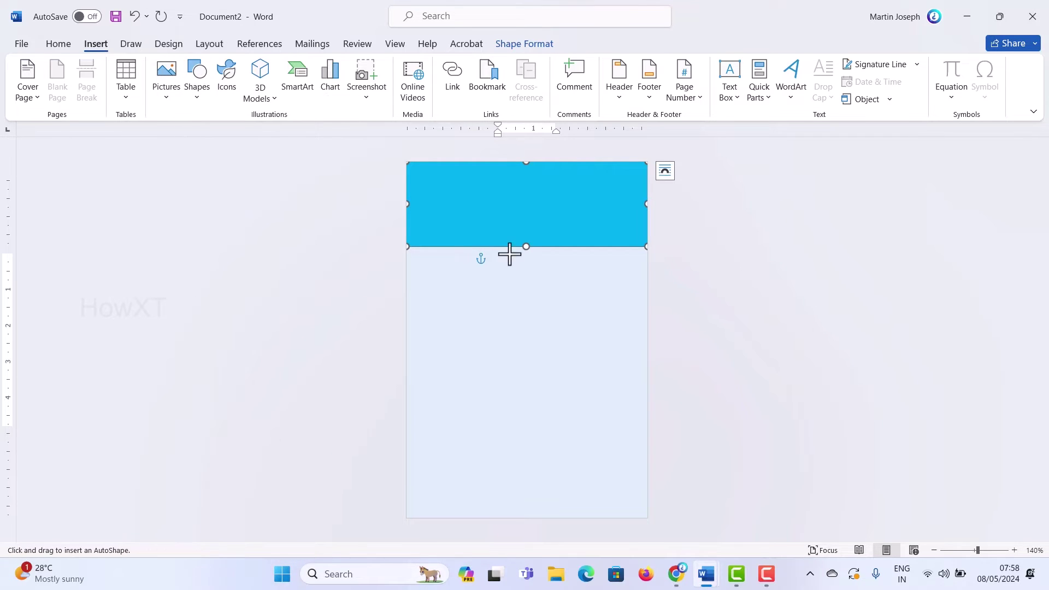
{"action": "left_click_drag", "start_coordinate": [523, 253], "coordinate": [529, 261]}
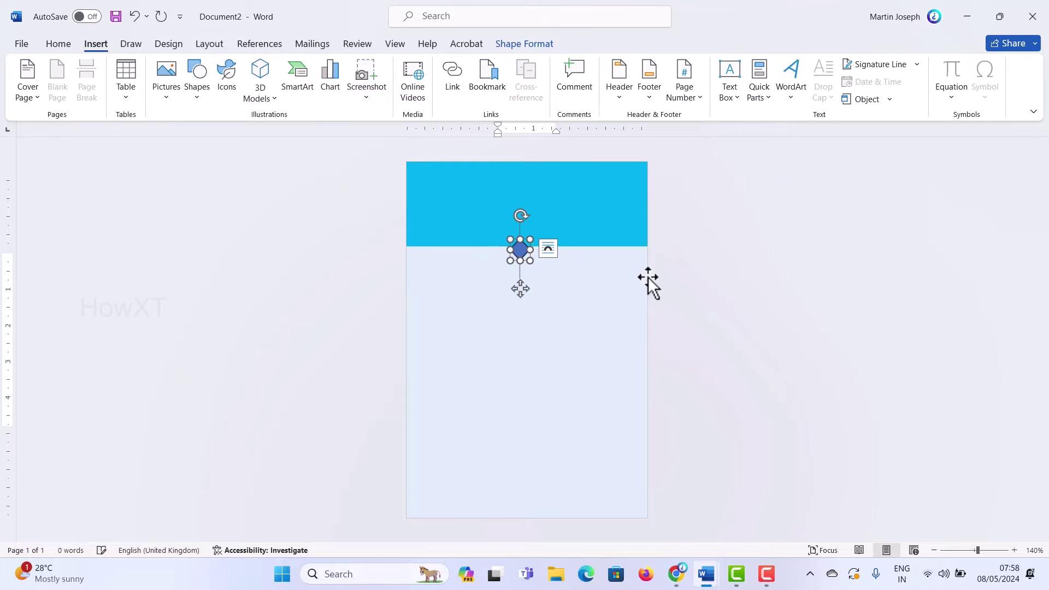
{"action": "left_click", "coordinate": [336, 64]}
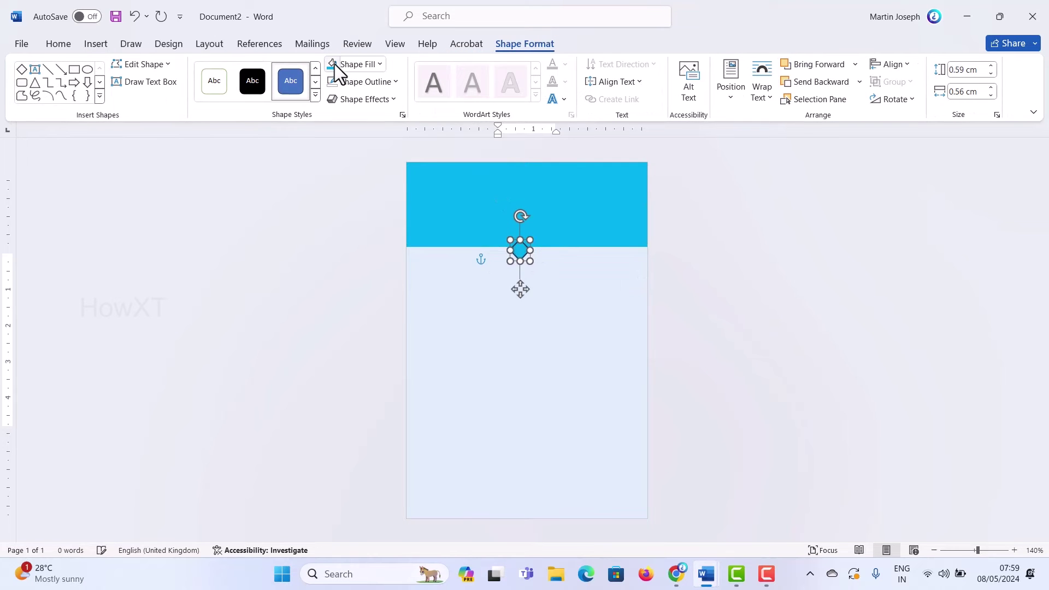
{"action": "left_click", "coordinate": [372, 81]}
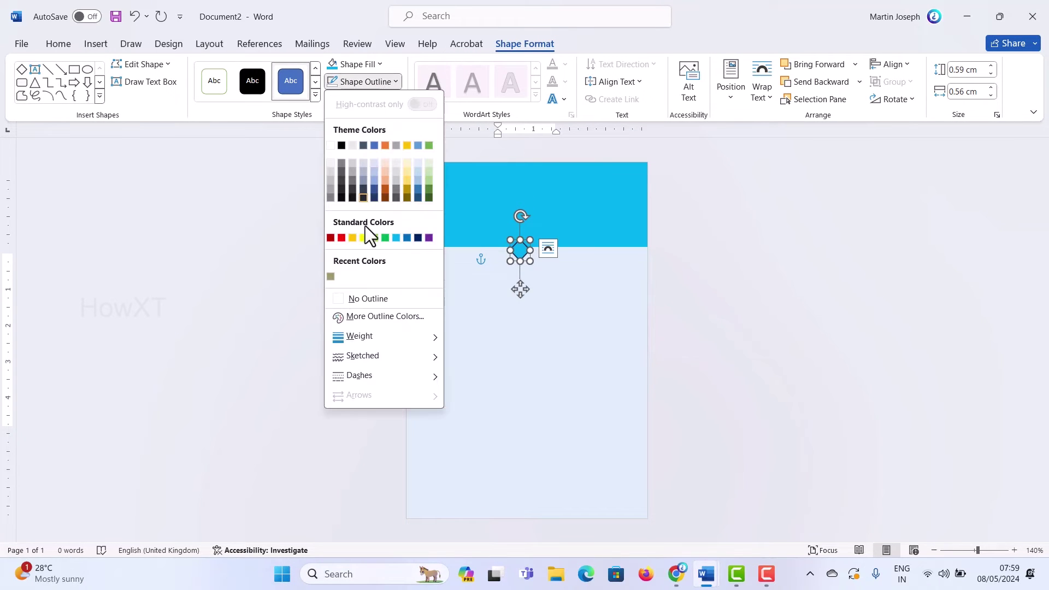
{"action": "left_click", "coordinate": [362, 305]}
{"action": "left_click", "coordinate": [520, 250]}
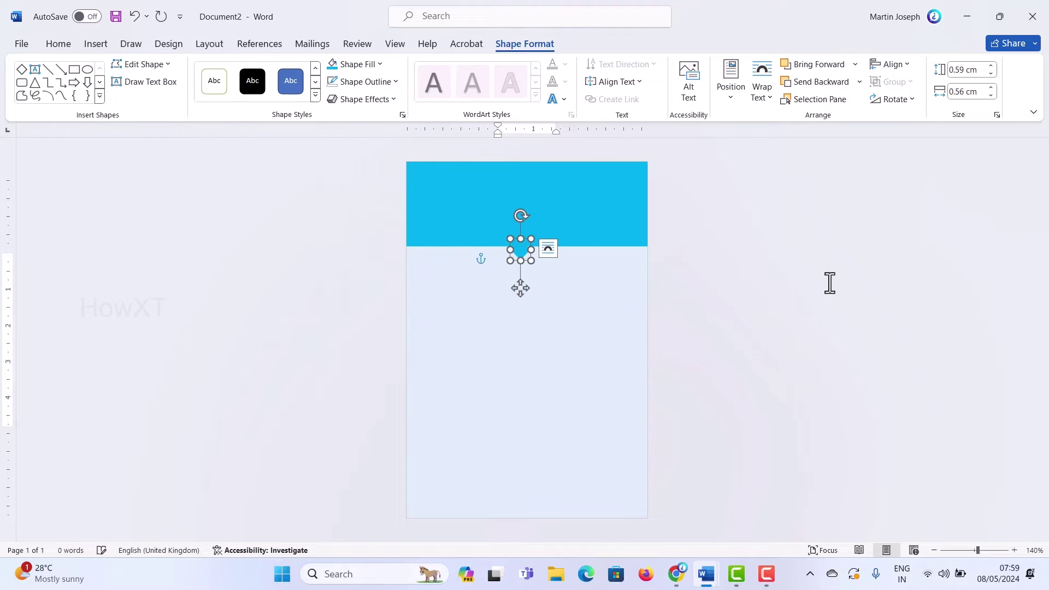
{"action": "left_click", "coordinate": [519, 259]}
{"action": "left_click", "coordinate": [521, 245]}
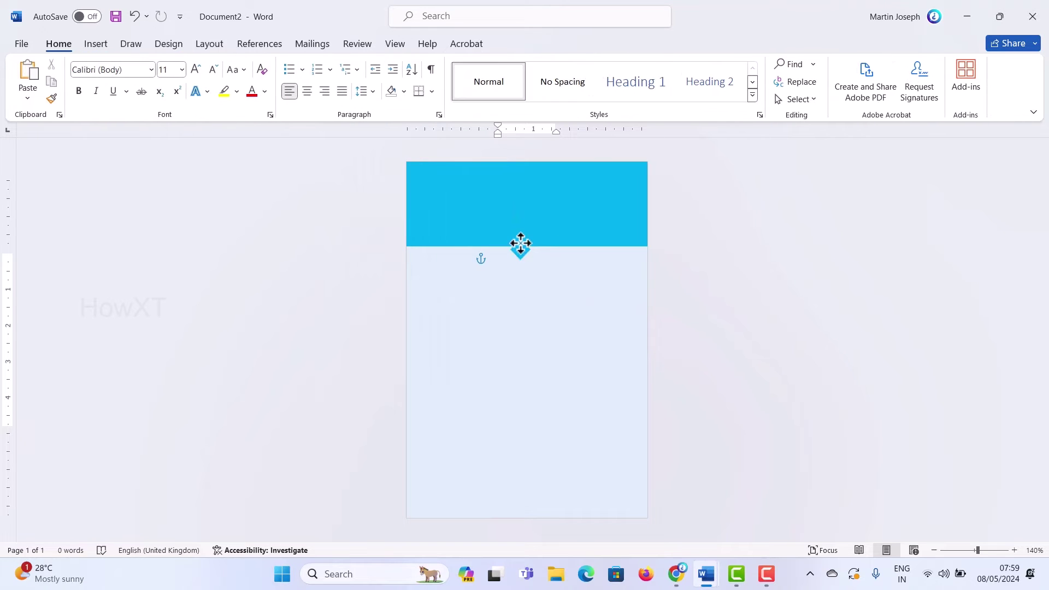
{"action": "left_click", "coordinate": [772, 244]}
{"action": "left_click", "coordinate": [482, 190]}
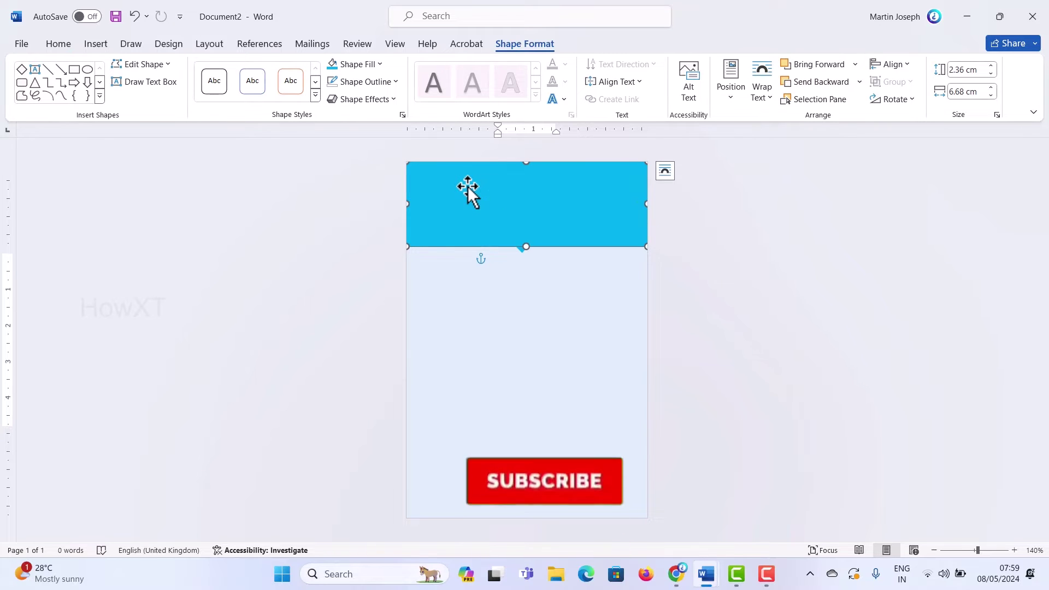
Step: Type 'Tutees Academy' inside the cyan header band and select the text
{"action": "right_click", "coordinate": [468, 186]}
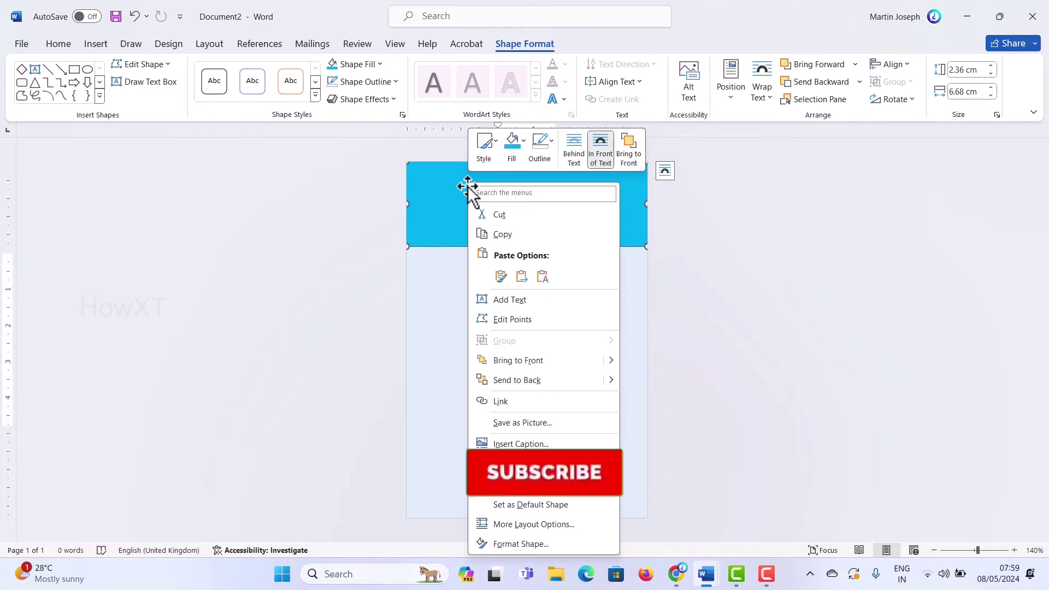
{"action": "left_click", "coordinate": [523, 301]}
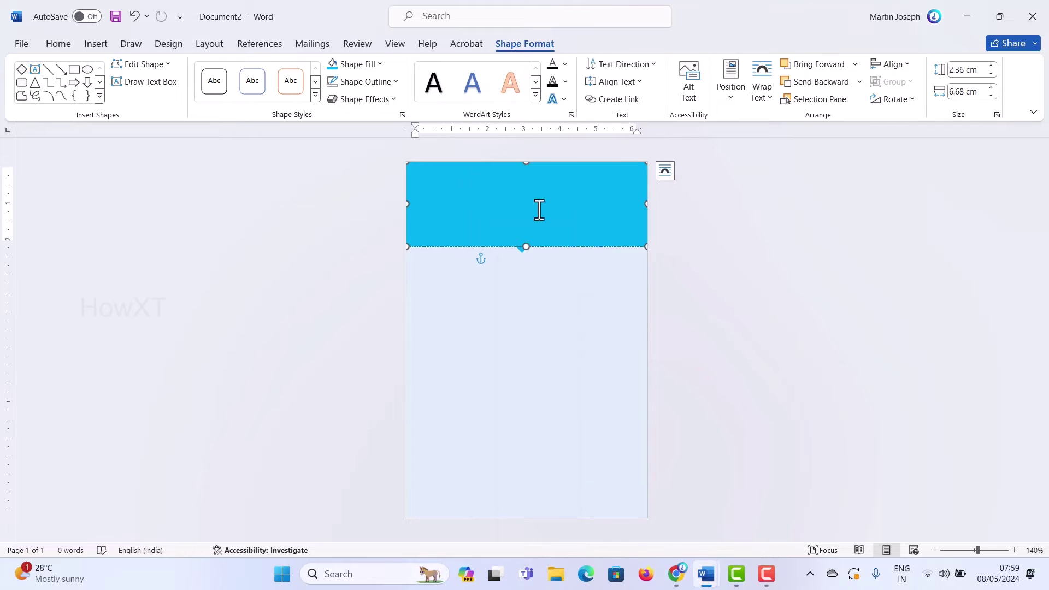
{"action": "type", "text": "Tutees"}
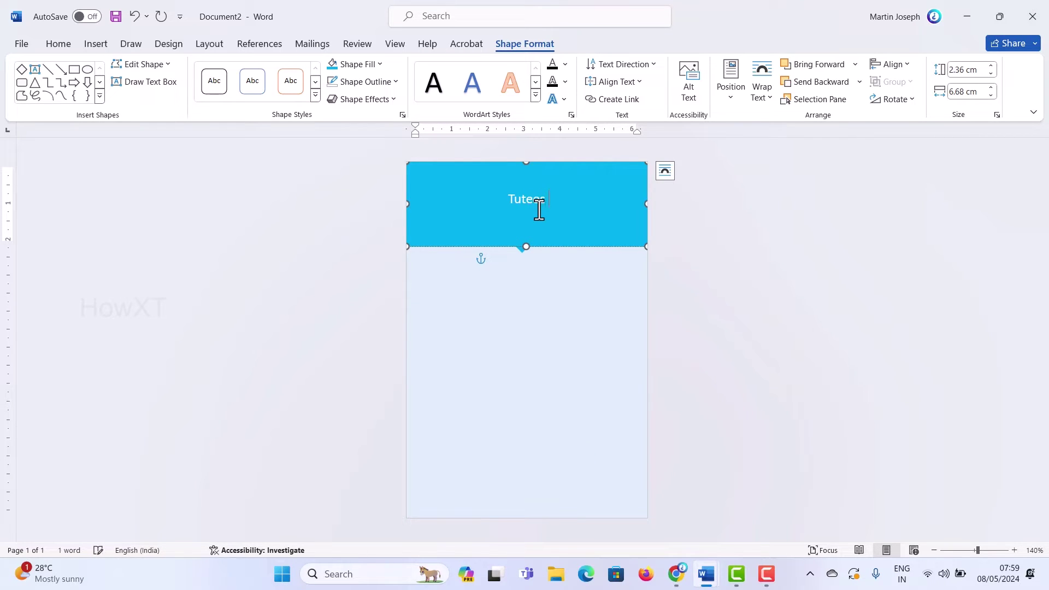
{"action": "type", "text": " Academy"}
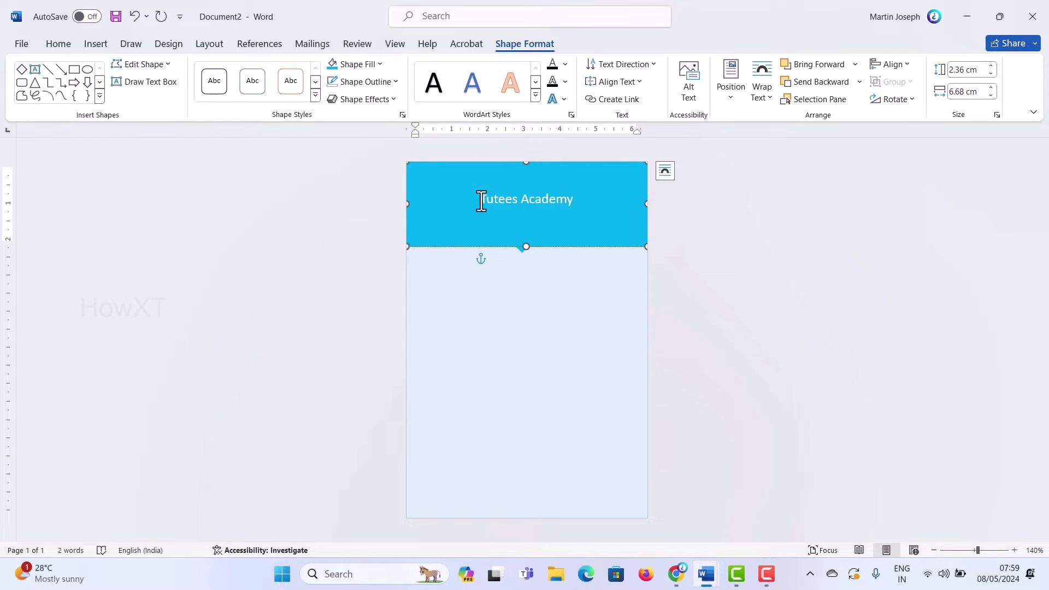
{"action": "left_click_drag", "start_coordinate": [480, 201], "coordinate": [525, 241]}
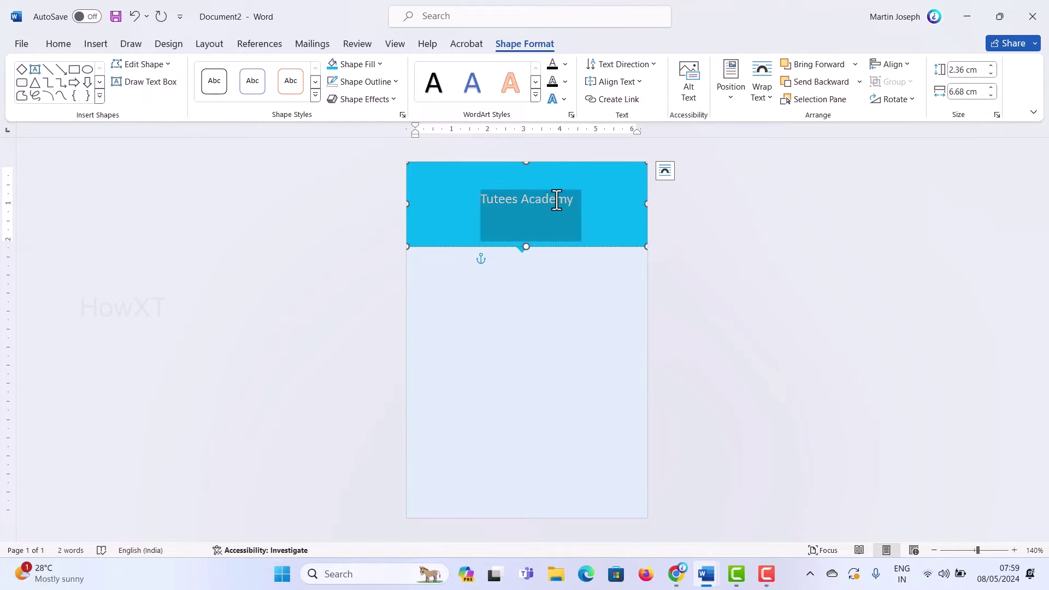
Step: Set the 'Tutees Academy' title to Algerian, bold, 12 pt
{"action": "left_click", "coordinate": [52, 45]}
{"action": "left_click", "coordinate": [119, 73]}
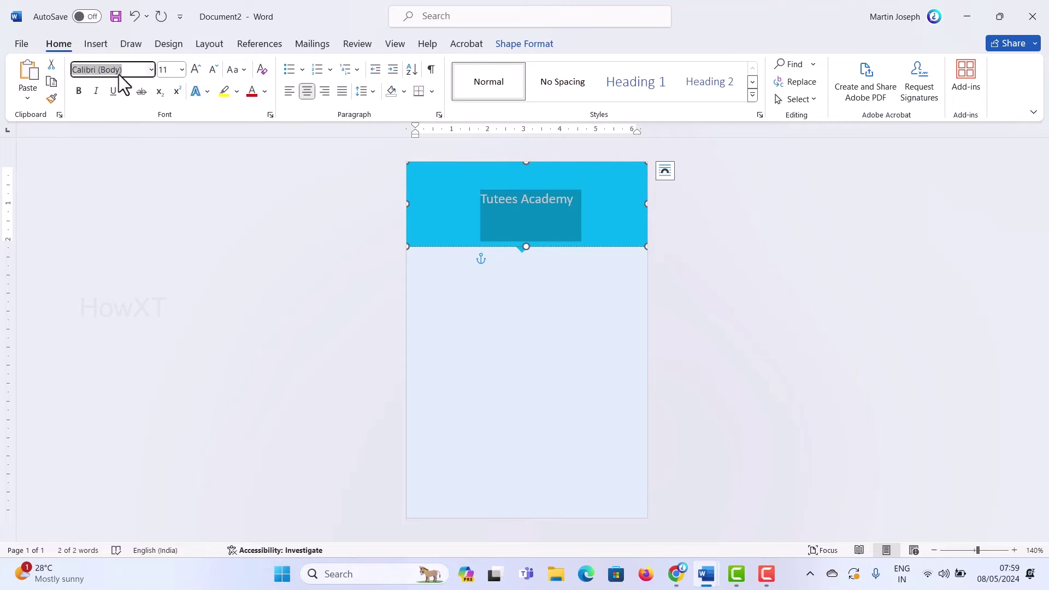
{"action": "left_click", "coordinate": [151, 70]}
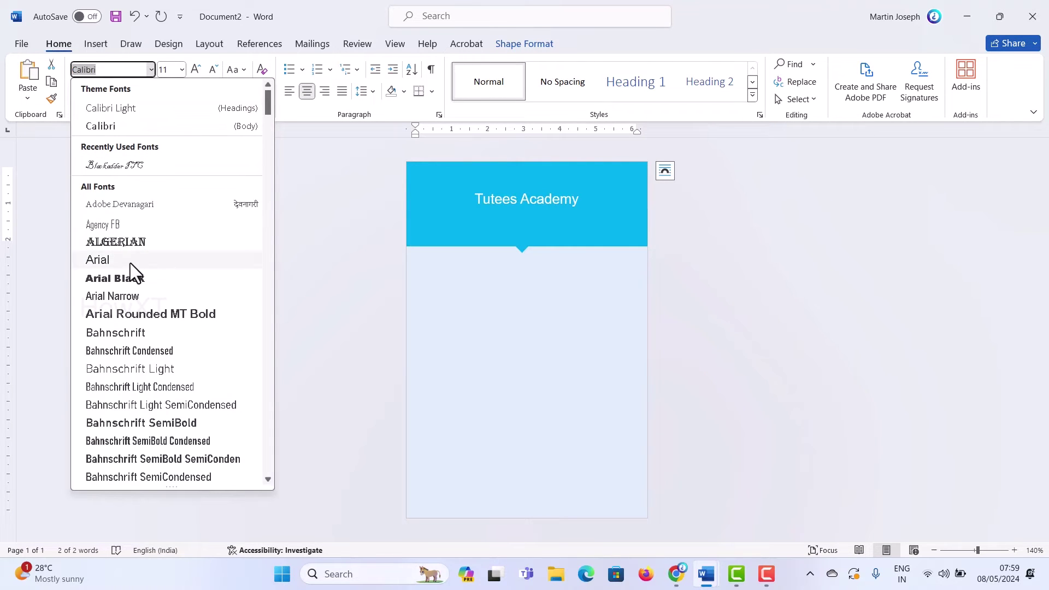
{"action": "left_click", "coordinate": [133, 247]}
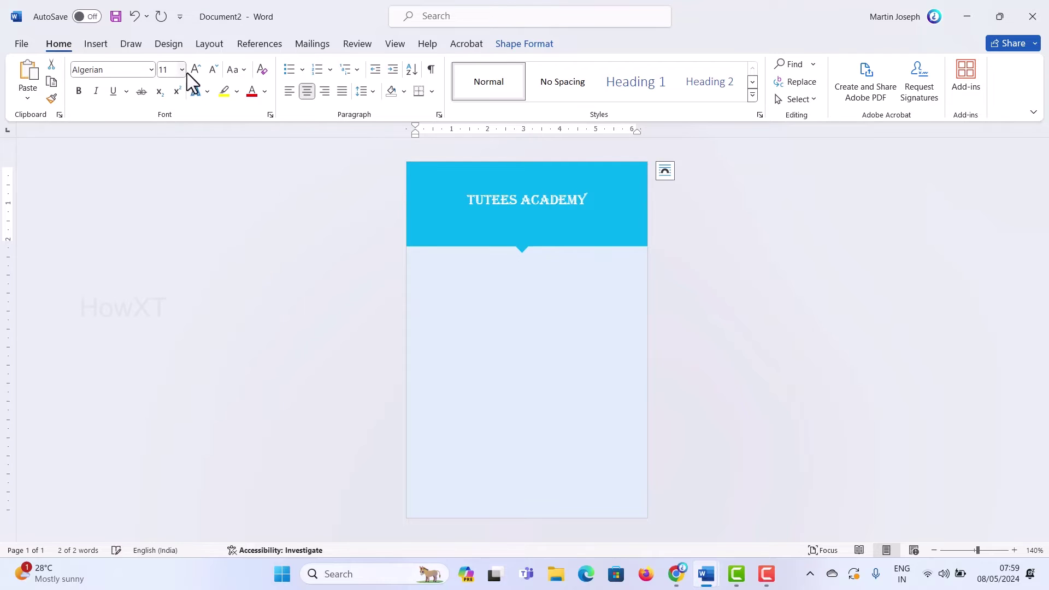
{"action": "left_click", "coordinate": [82, 95]}
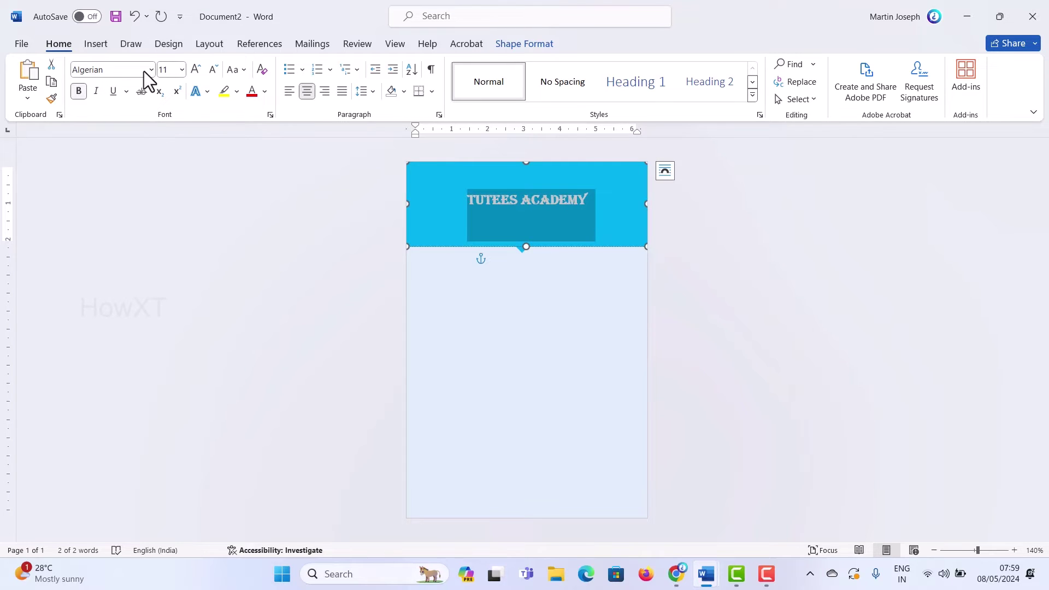
{"action": "left_click", "coordinate": [195, 69]}
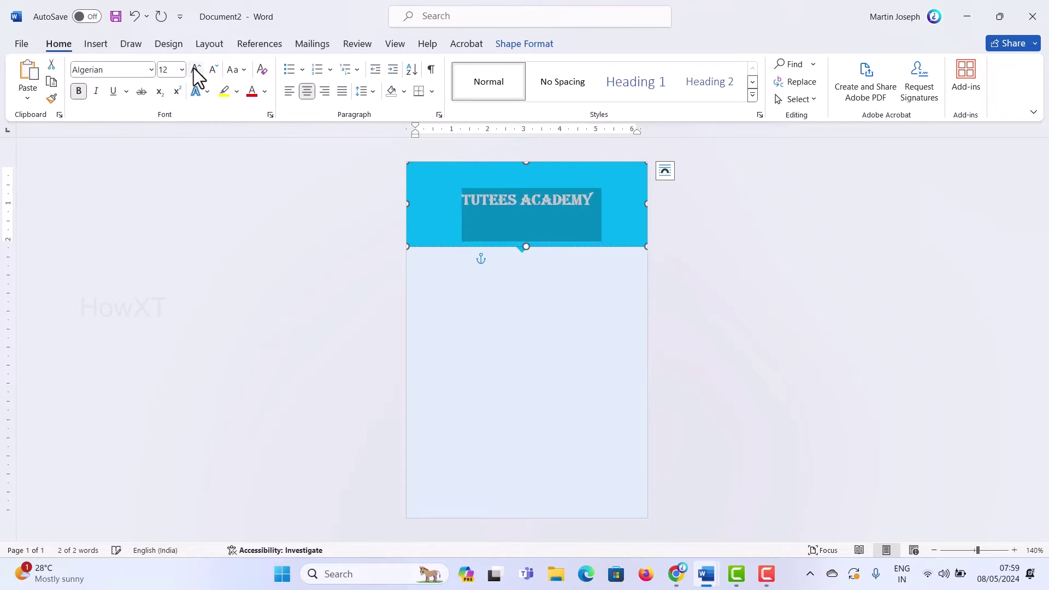
{"action": "left_click", "coordinate": [597, 202]}
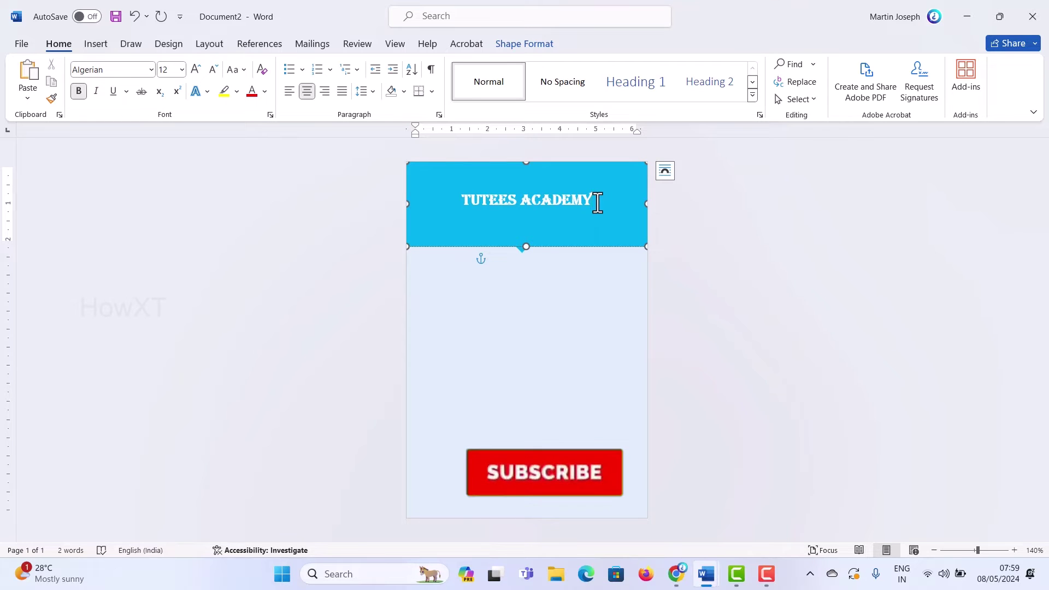
Step: Add 'CHENNAI' on a new line under TUTEES ACADEMY and shrink it to 7 pt
{"action": "key", "text": "Return"}
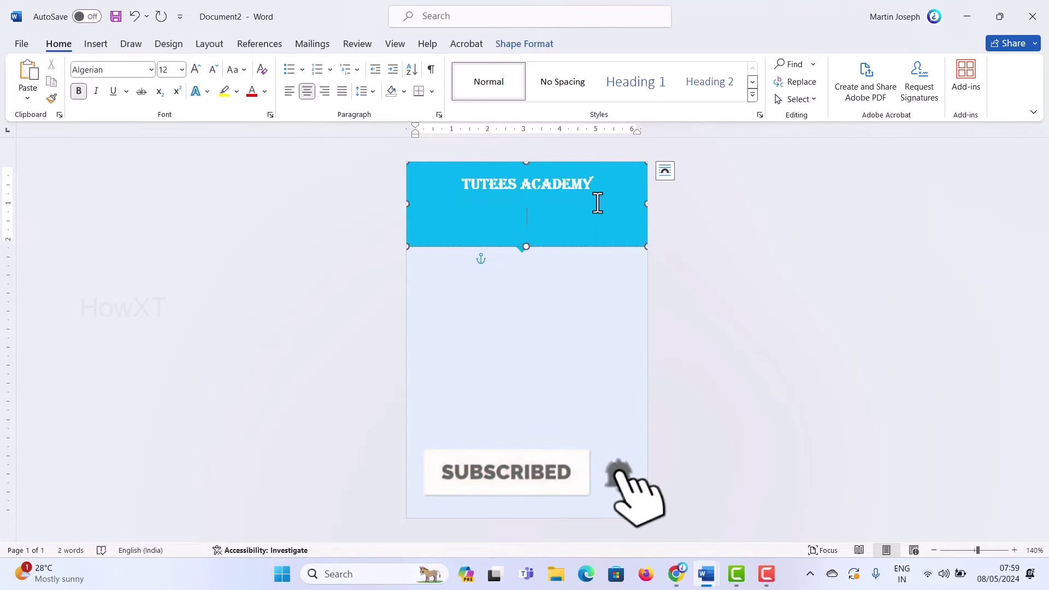
{"action": "type", "text": "CHE"}
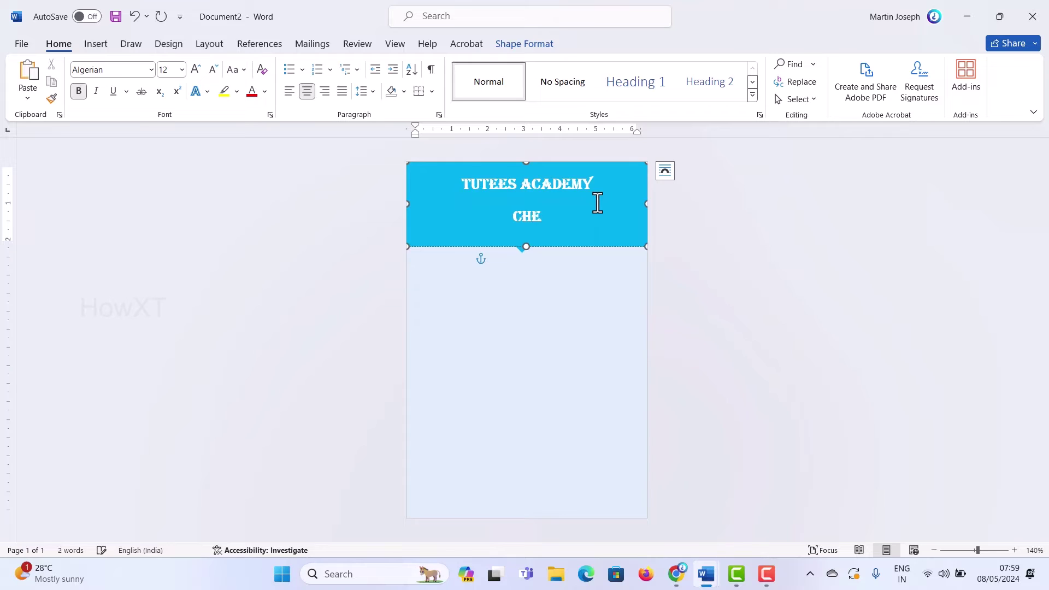
{"action": "type", "text": "NNAI"}
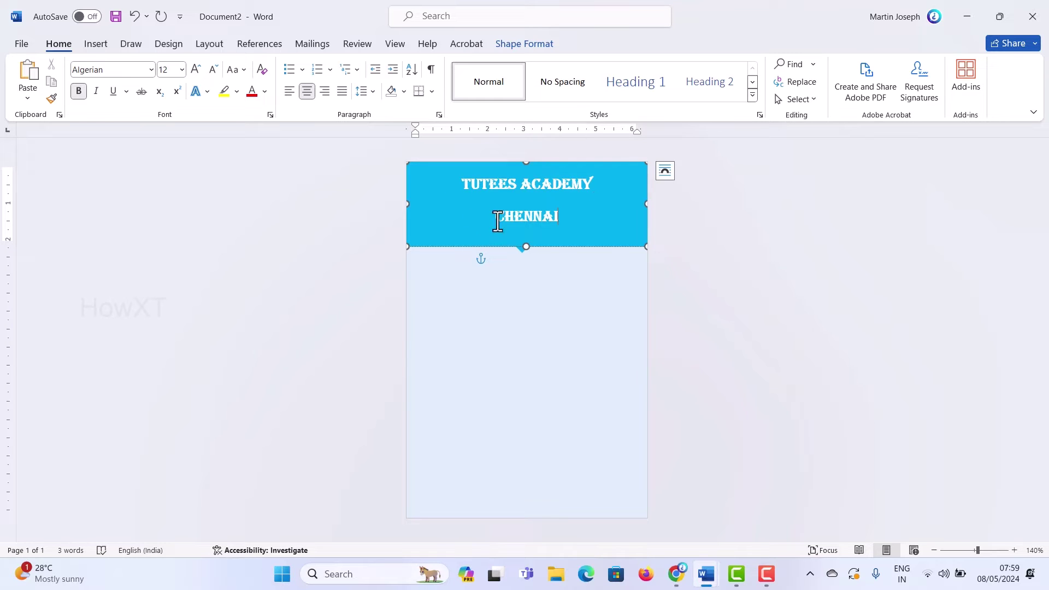
{"action": "left_click_drag", "start_coordinate": [499, 215], "coordinate": [562, 215]}
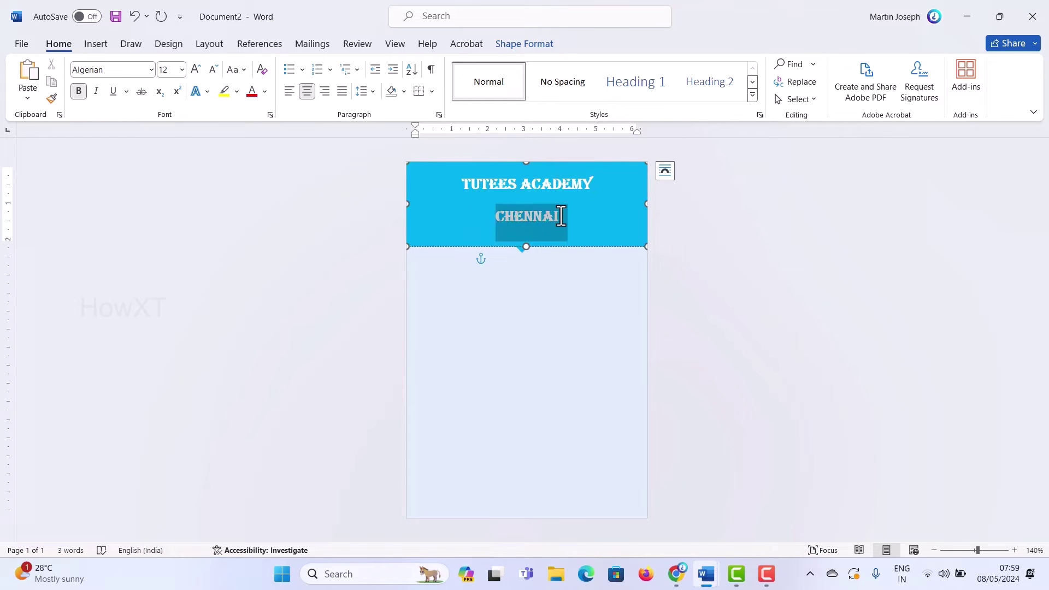
{"action": "left_click", "coordinate": [214, 72]}
{"action": "left_click", "coordinate": [215, 72]}
{"action": "left_click", "coordinate": [214, 72]}
{"action": "left_click", "coordinate": [214, 72]}
{"action": "left_click", "coordinate": [214, 72]}
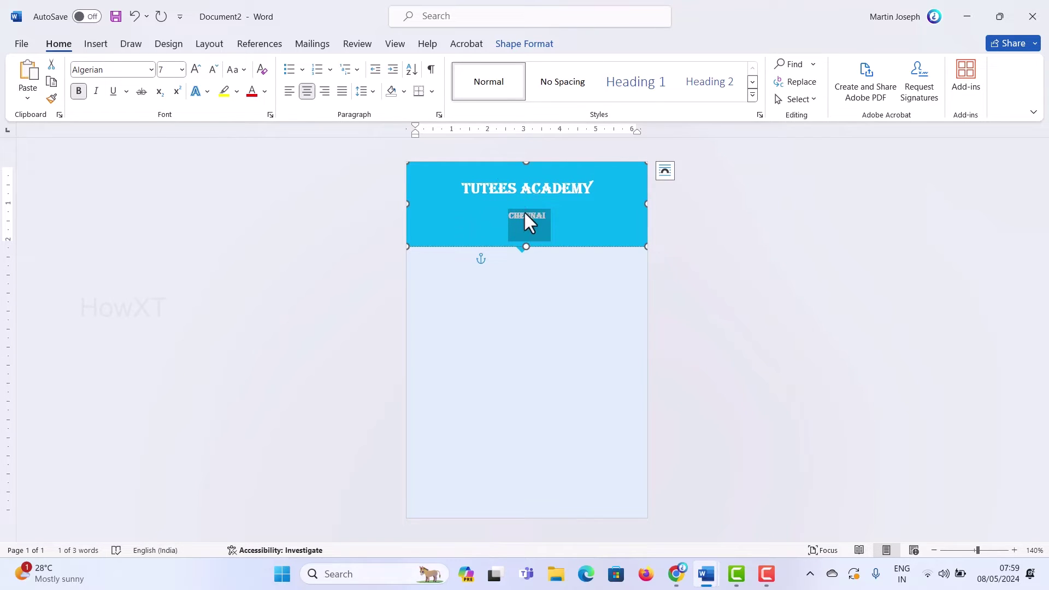
{"action": "left_click", "coordinate": [464, 191]}
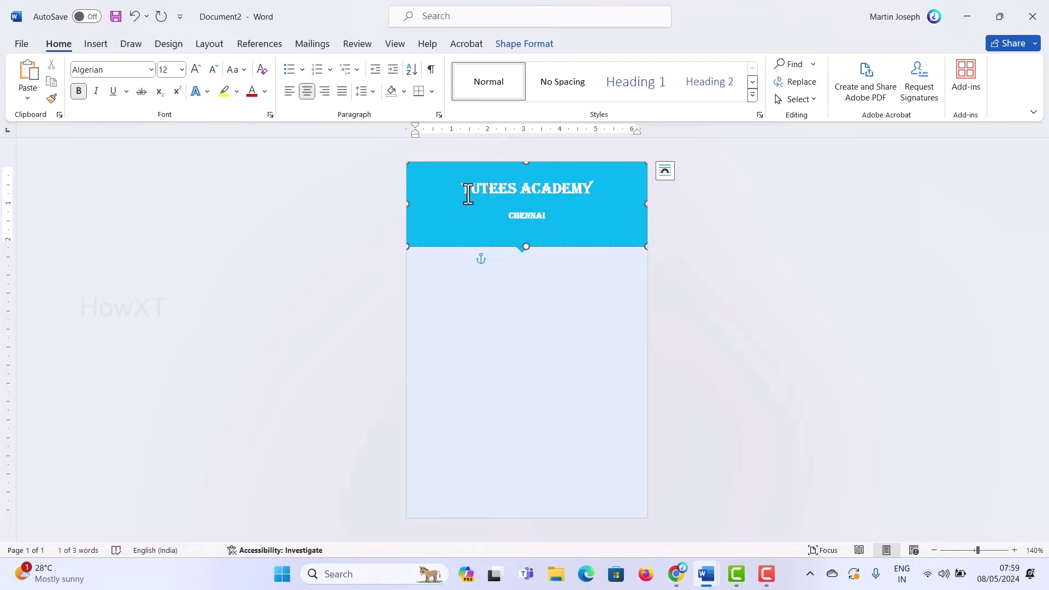
Step: Give both header lines Single line spacing and 0 pt spacing after instead of 8 pt
{"action": "left_click_drag", "start_coordinate": [462, 194], "coordinate": [555, 225]}
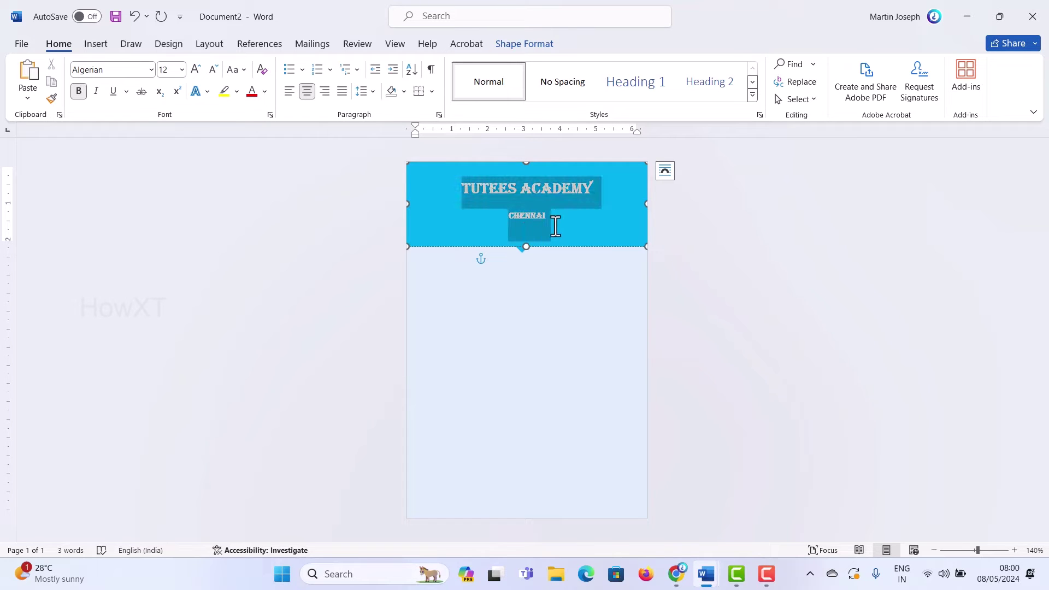
{"action": "right_click", "coordinate": [529, 201]}
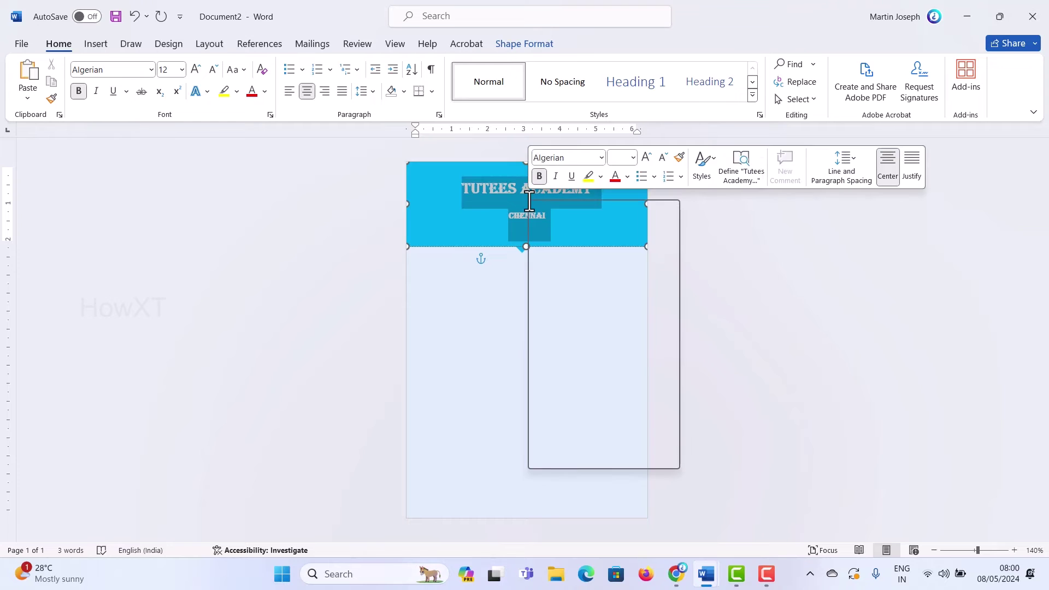
{"action": "left_click", "coordinate": [574, 337]}
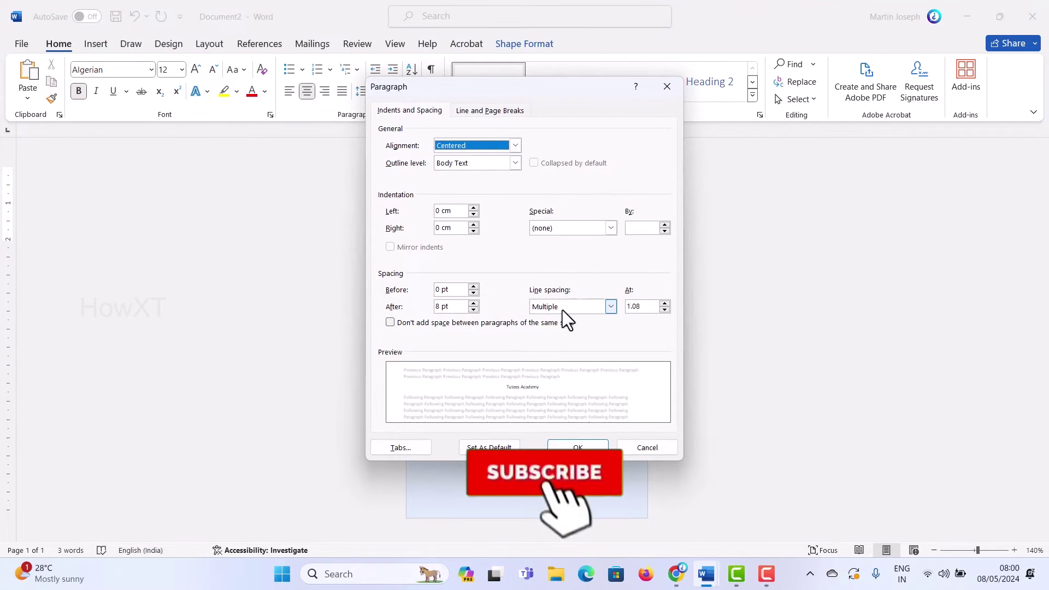
{"action": "left_click", "coordinate": [553, 309]}
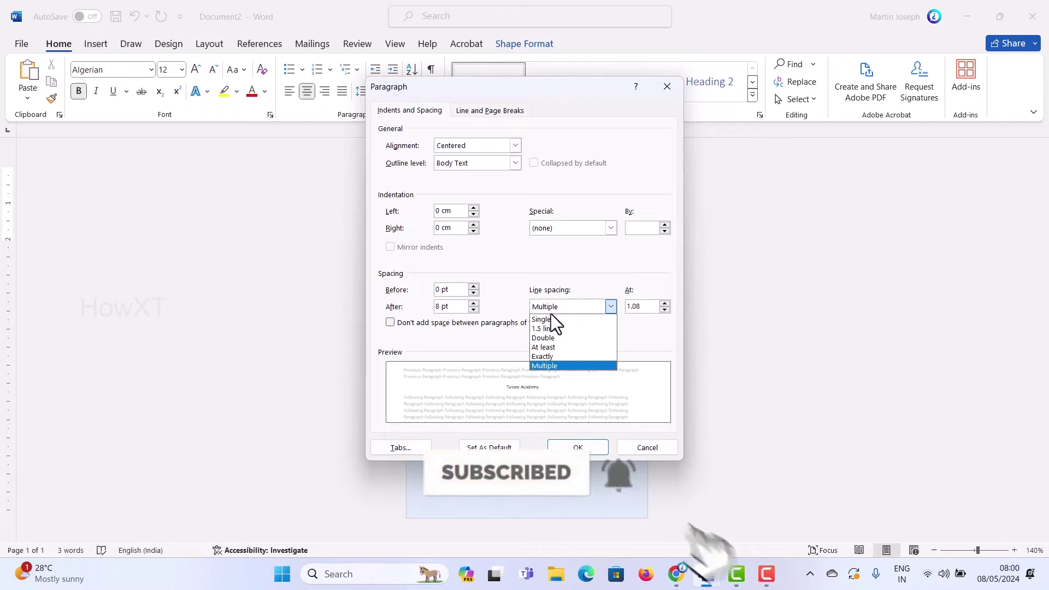
{"action": "left_click", "coordinate": [549, 317]}
{"action": "left_click", "coordinate": [447, 307]}
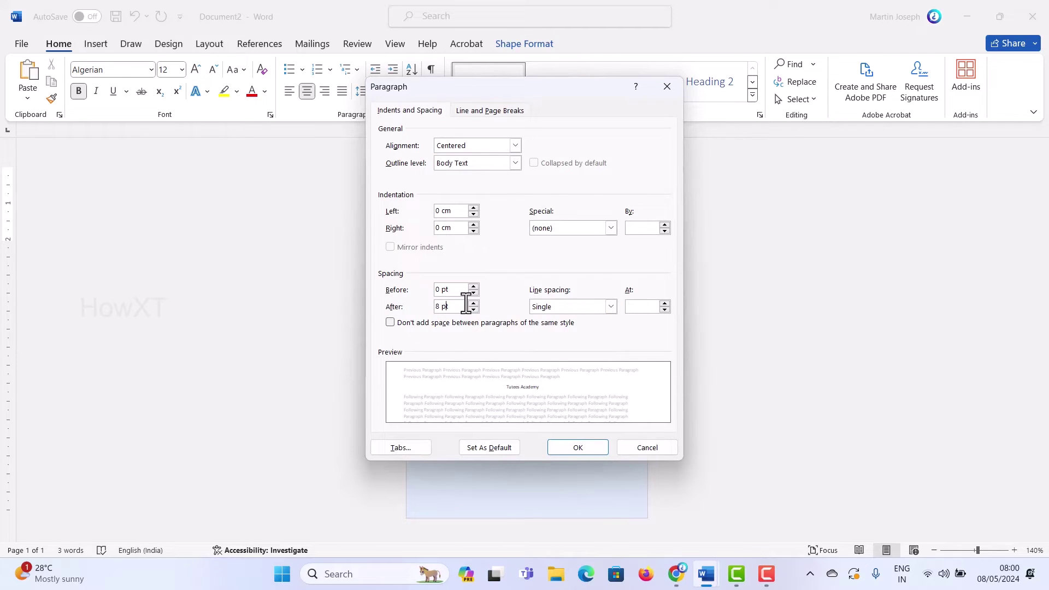
{"action": "left_click_drag", "start_coordinate": [437, 305], "coordinate": [421, 306]}
{"action": "left_click", "coordinate": [577, 450]}
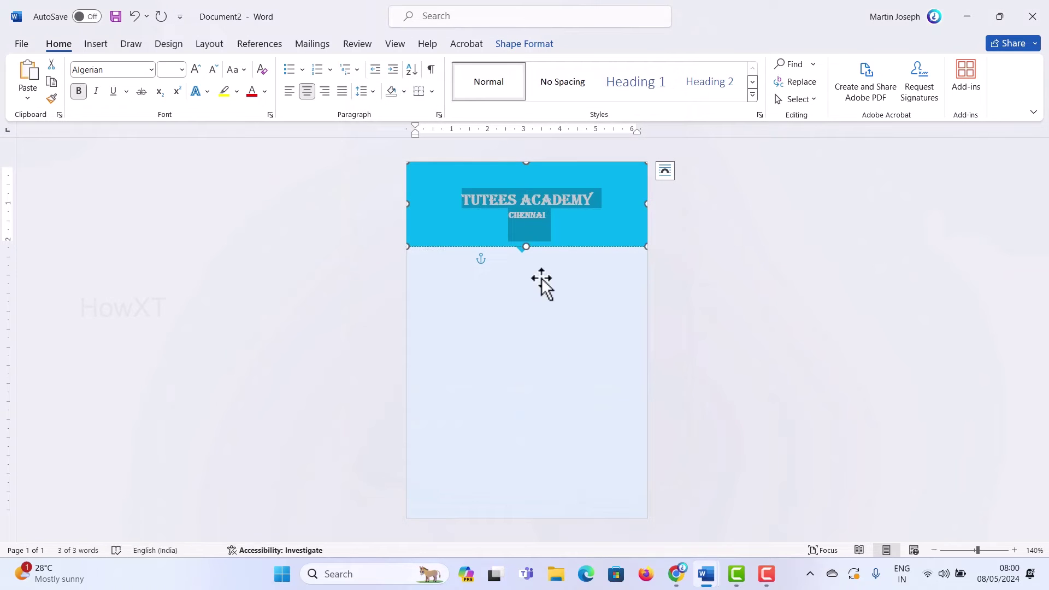
{"action": "left_click", "coordinate": [569, 217]}
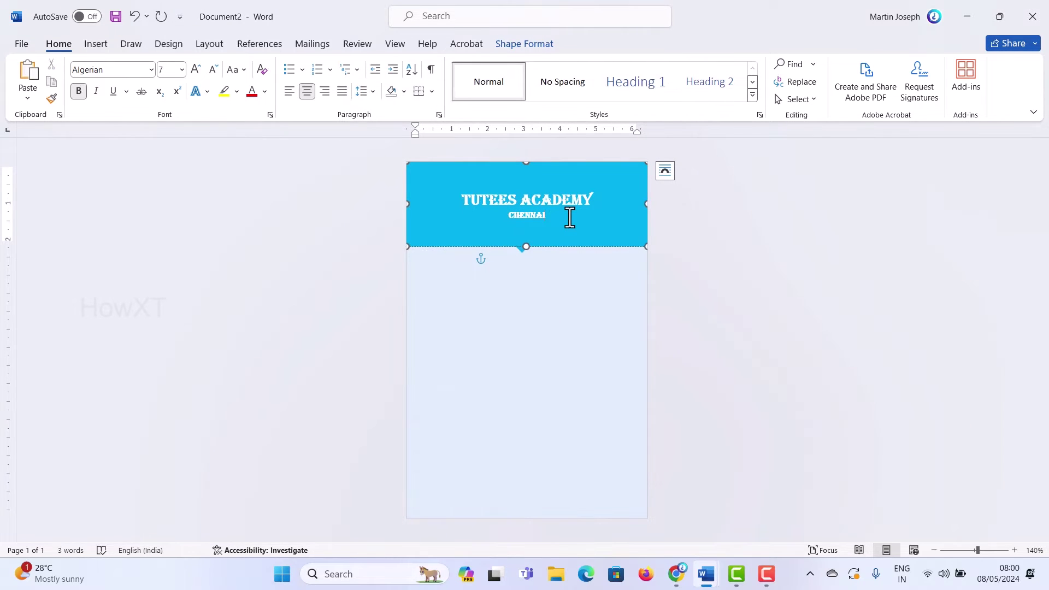
{"action": "scroll", "coordinate": [569, 218], "scroll_direction": "up", "scroll_amount": 2}
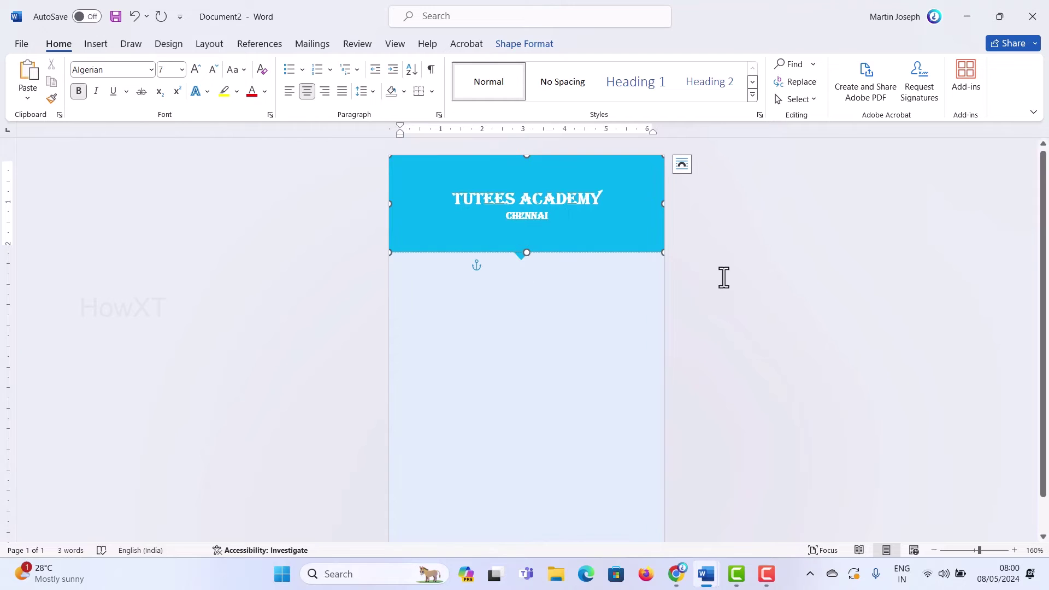
Step: Insert the lovepik student picture from this computer onto the card
{"action": "left_click", "coordinate": [544, 307]}
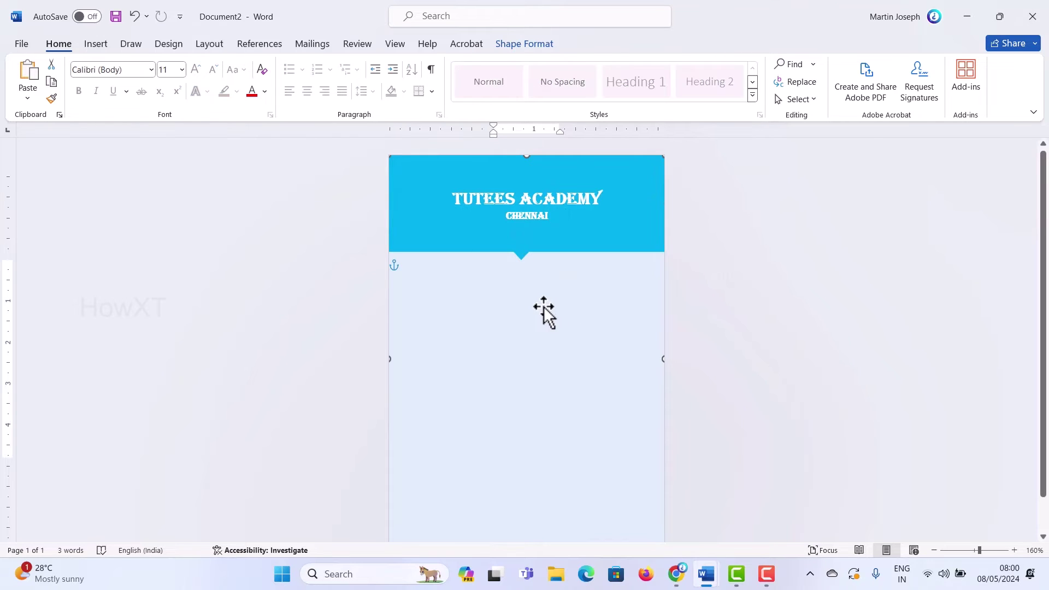
{"action": "scroll", "coordinate": [544, 308], "scroll_direction": "down", "scroll_amount": 1}
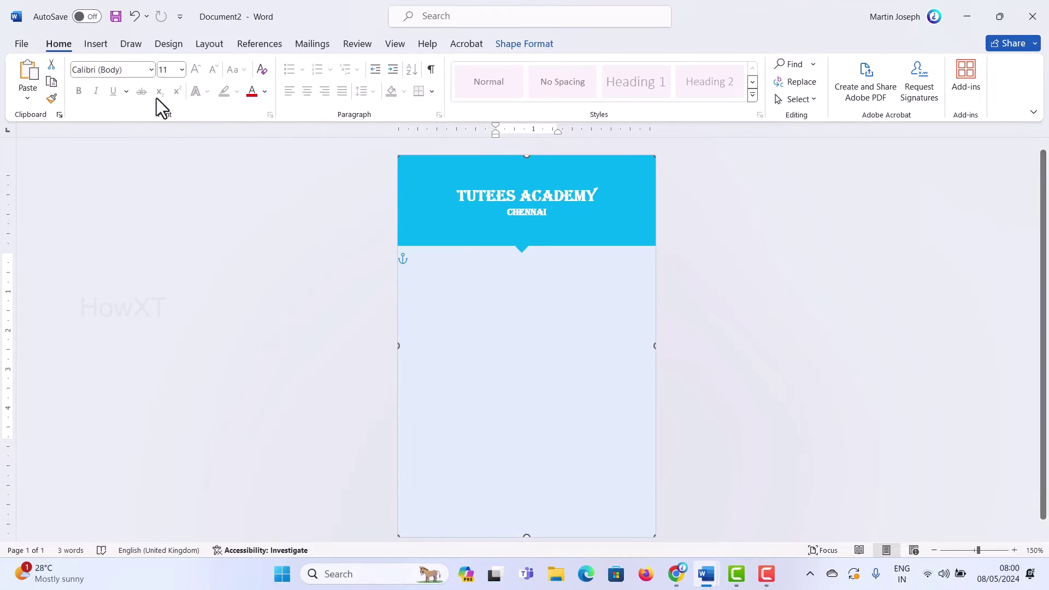
{"action": "left_click", "coordinate": [95, 45]}
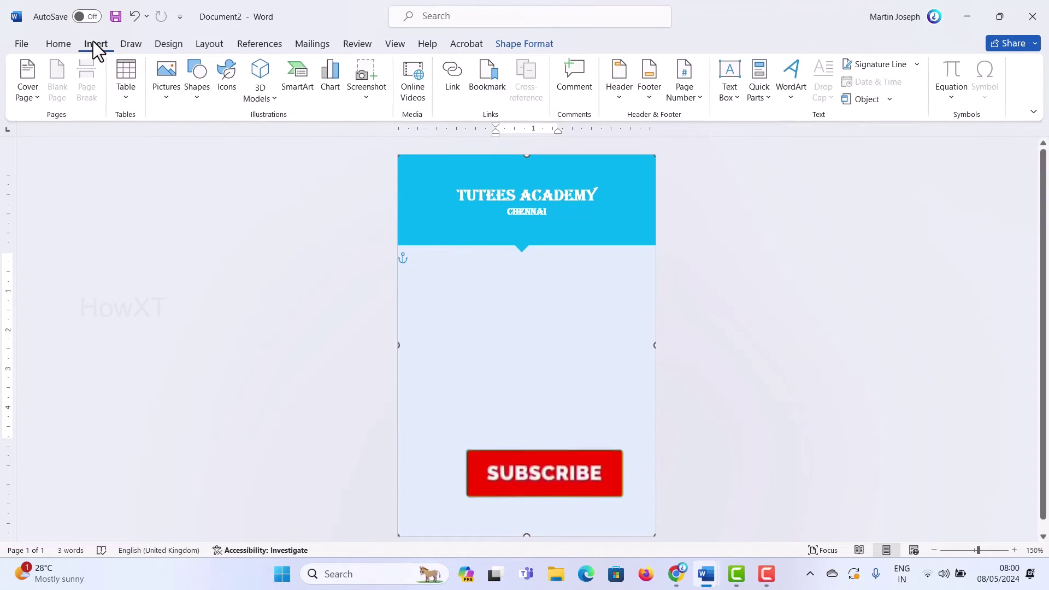
{"action": "left_click", "coordinate": [164, 89]}
{"action": "left_click", "coordinate": [182, 139]}
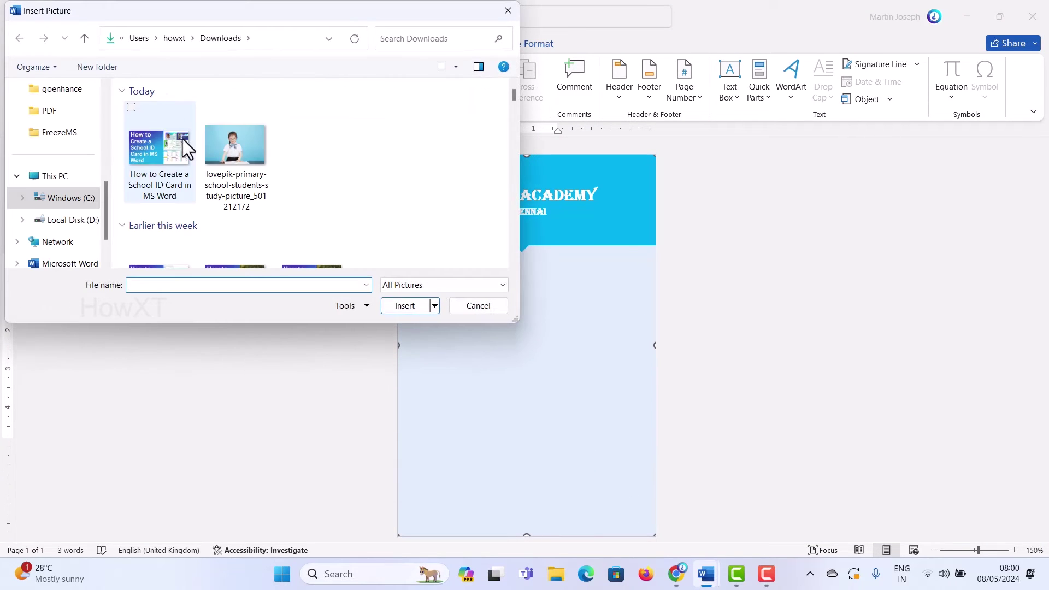
{"action": "left_click", "coordinate": [262, 159]}
{"action": "left_click", "coordinate": [404, 305]}
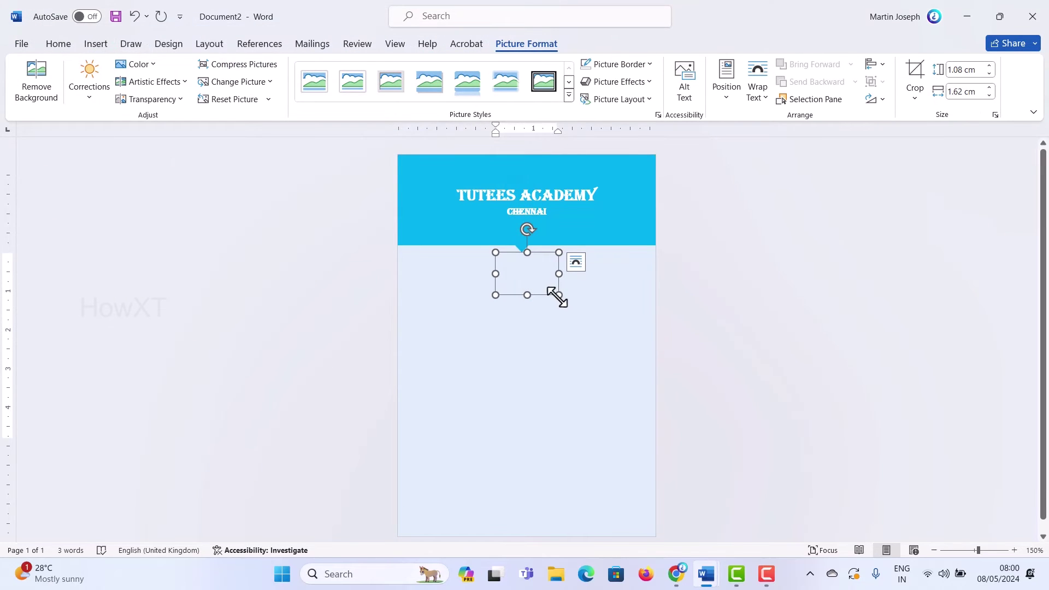
Step: Send the light-blue card background shape to the back, then bring up File Explorer
{"action": "left_click", "coordinate": [530, 349]}
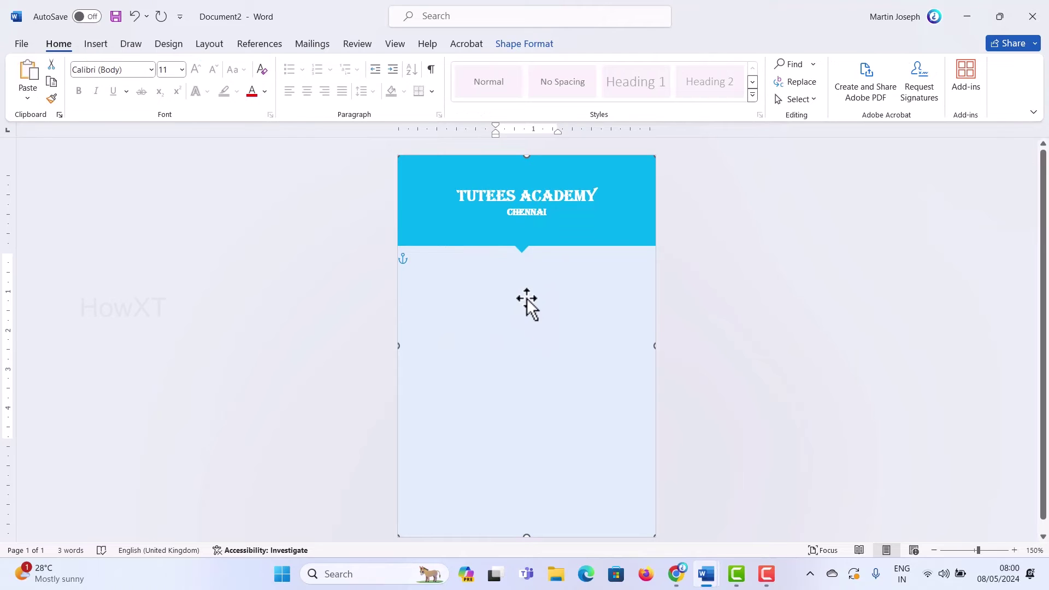
{"action": "right_click", "coordinate": [423, 334]}
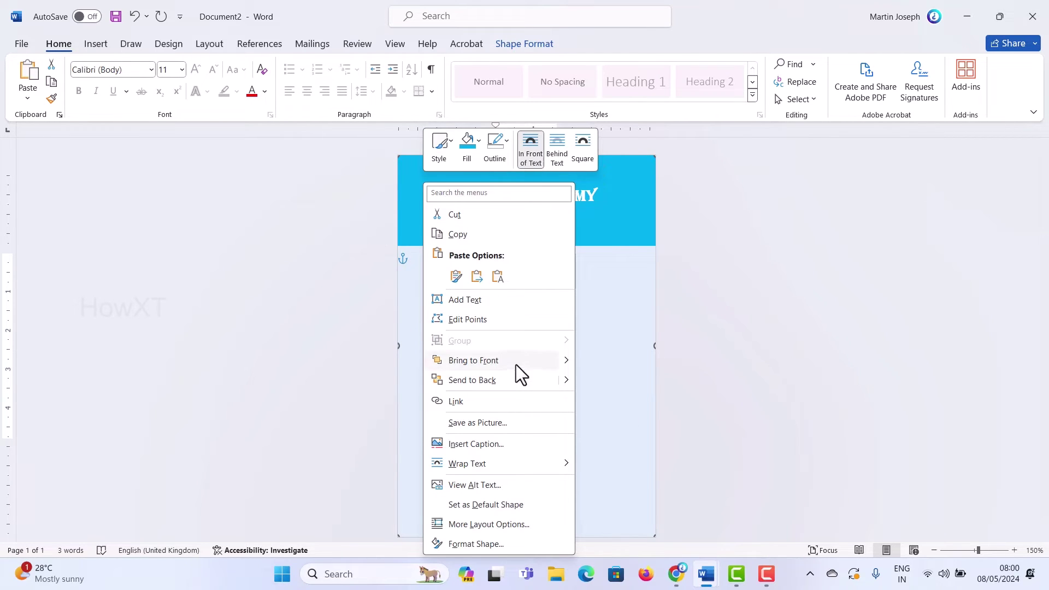
{"action": "left_click", "coordinate": [515, 383]}
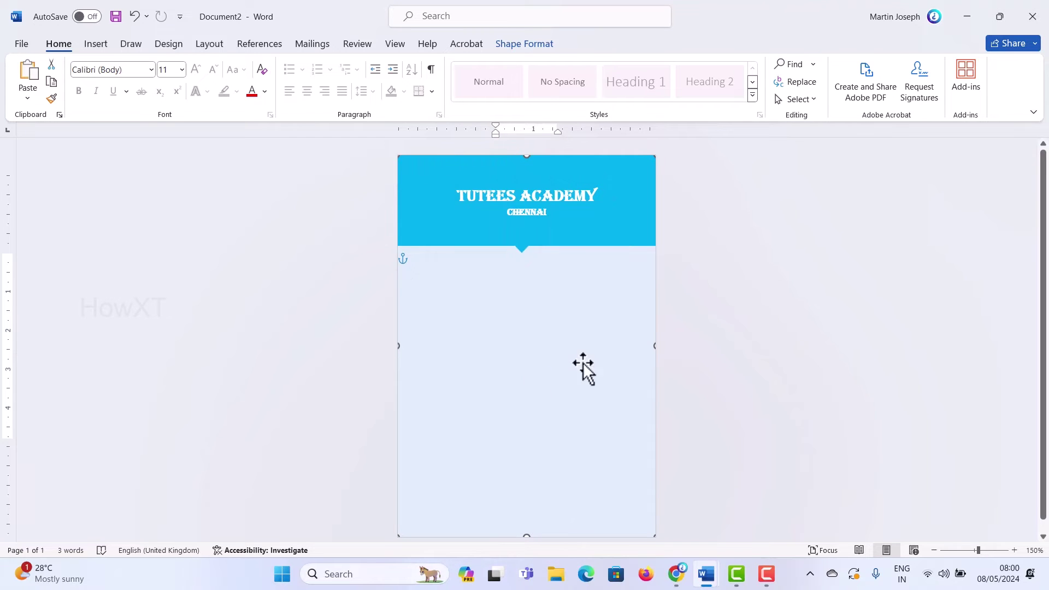
{"action": "right_click", "coordinate": [536, 366]}
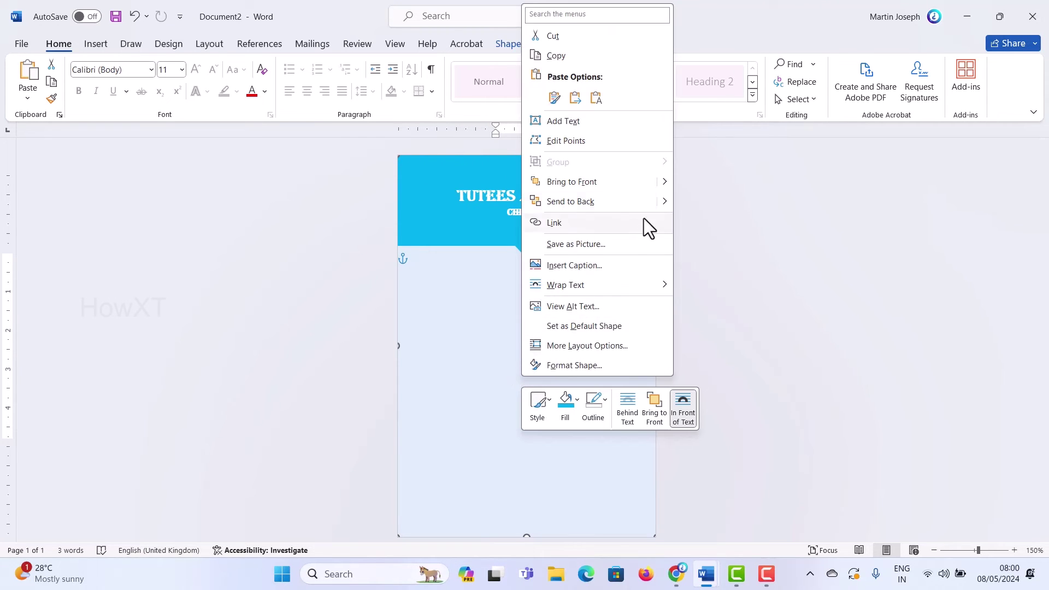
{"action": "mouse_move", "coordinate": [665, 203]}
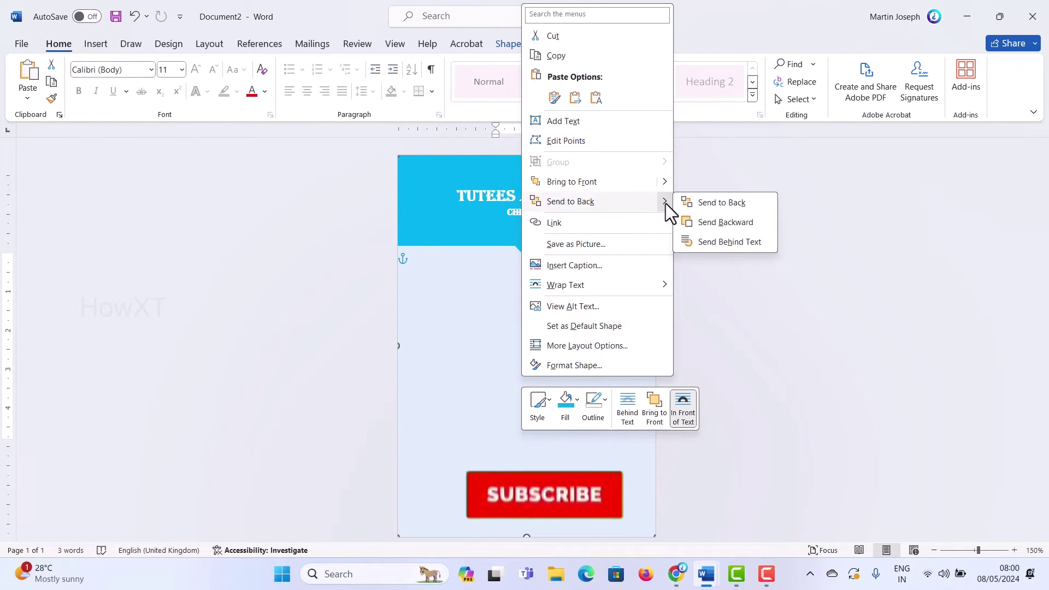
{"action": "left_click", "coordinate": [719, 205]}
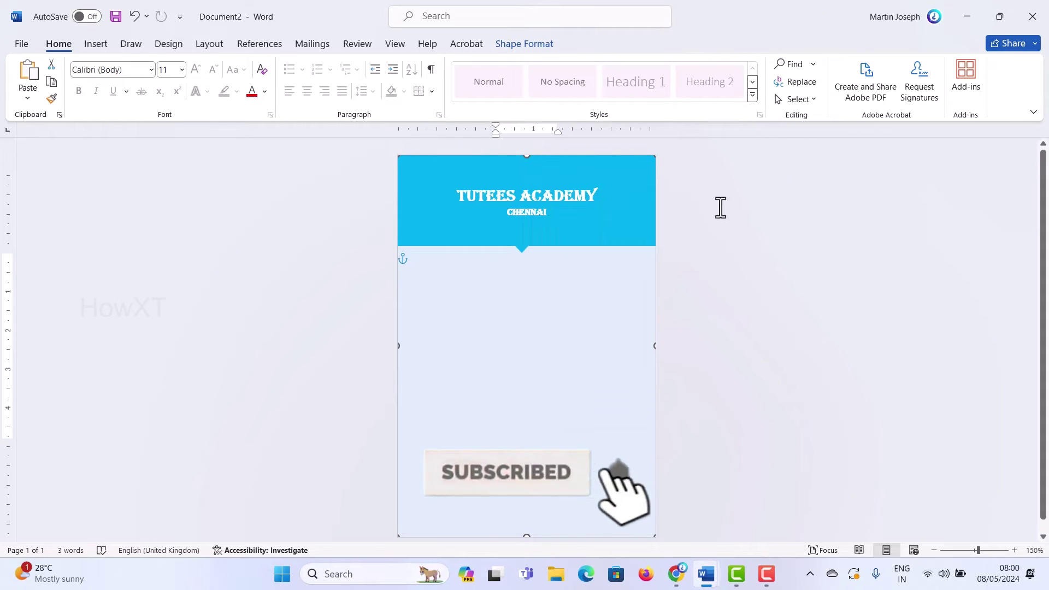
{"action": "left_click", "coordinate": [523, 300]}
{"action": "left_click", "coordinate": [526, 329]}
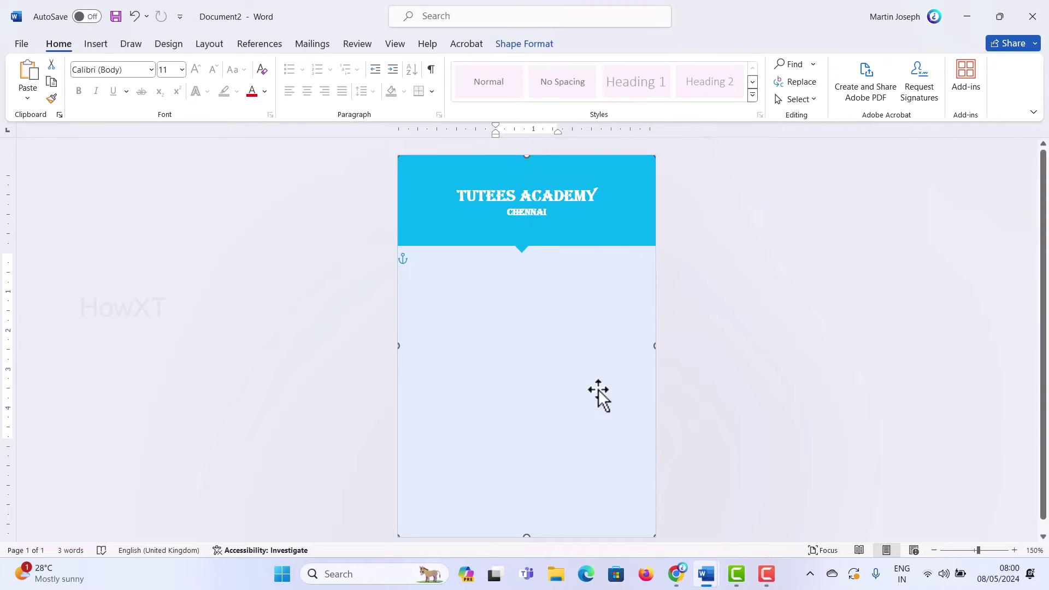
{"action": "left_click", "coordinate": [554, 574]}
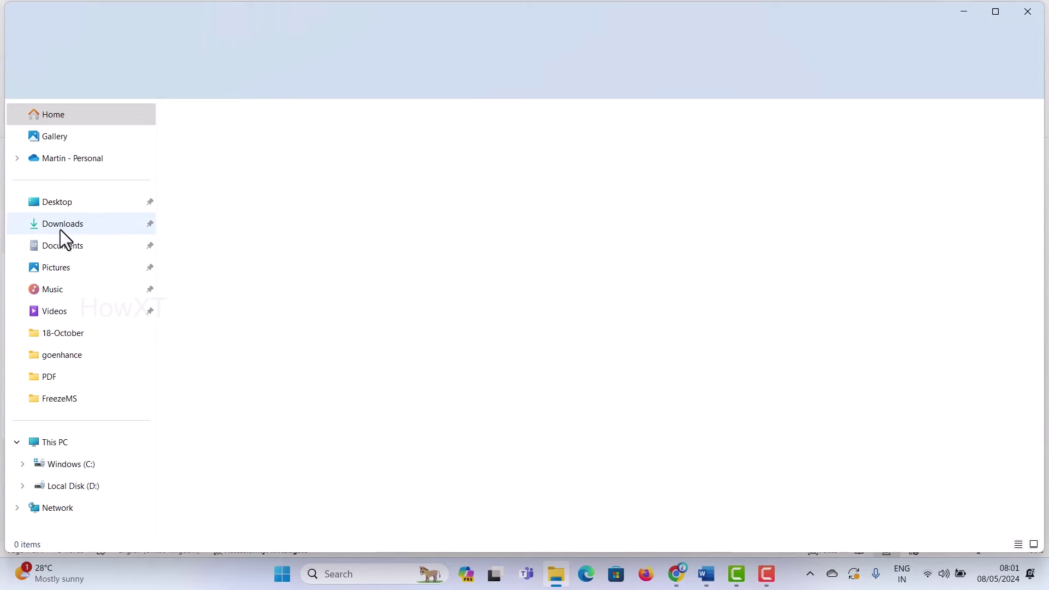
Step: Open the Downloads folder and select the lovepik student picture
{"action": "left_click", "coordinate": [67, 222]}
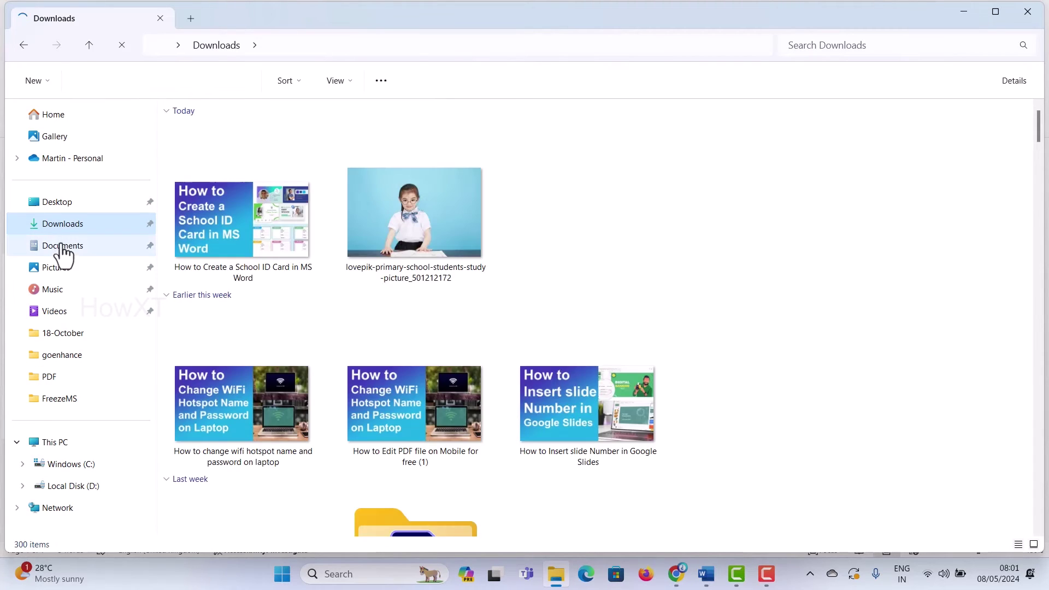
{"action": "left_click", "coordinate": [416, 211]}
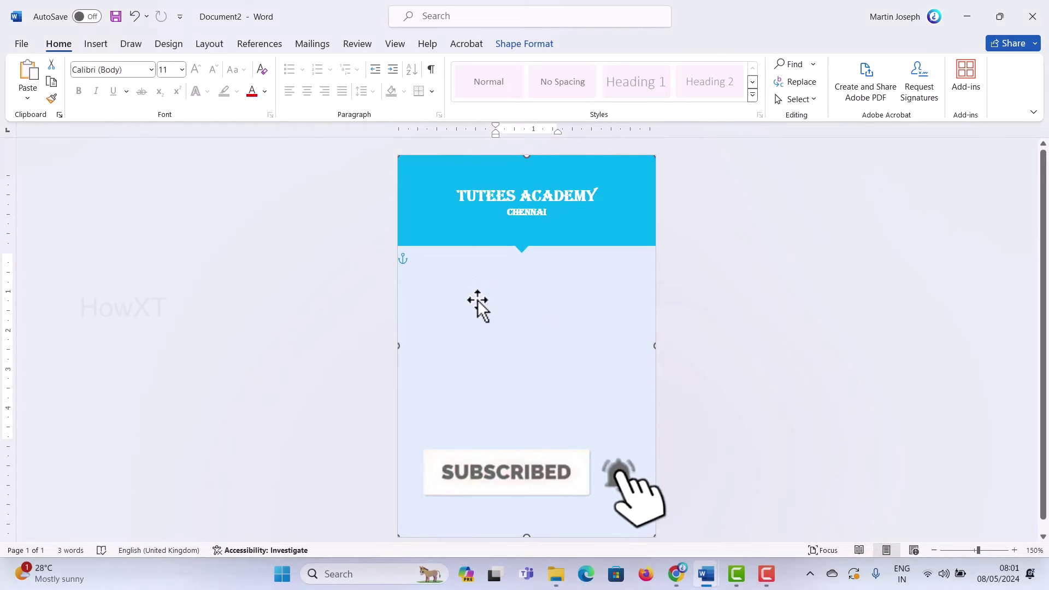
Step: Paste the student photo and crop its sides, top and bottom to 2.88 cm × 2.95 cm
{"action": "key", "text": "ctrl+v"}
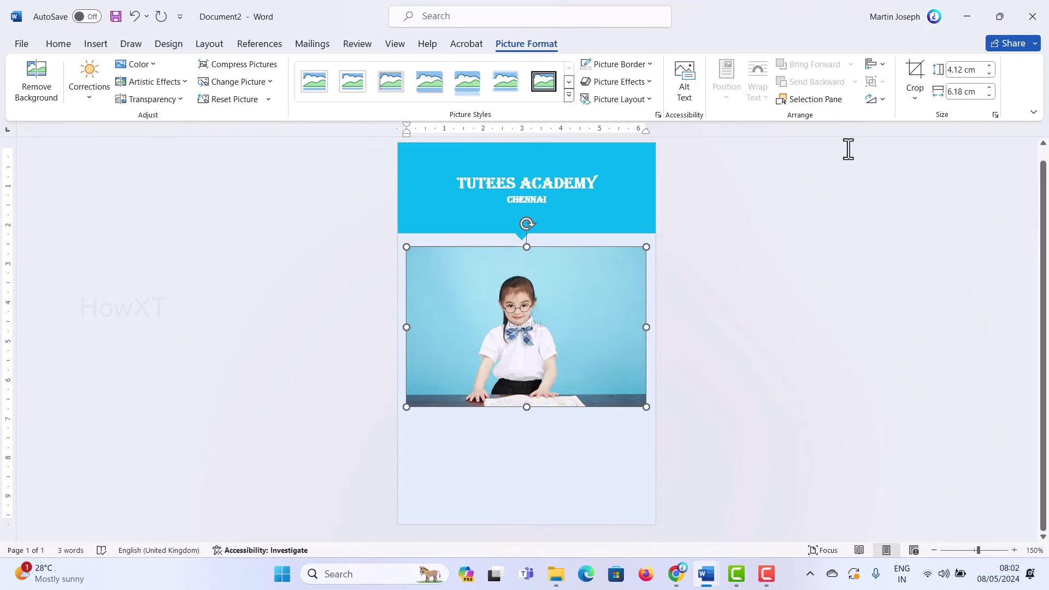
{"action": "left_click", "coordinate": [916, 76]}
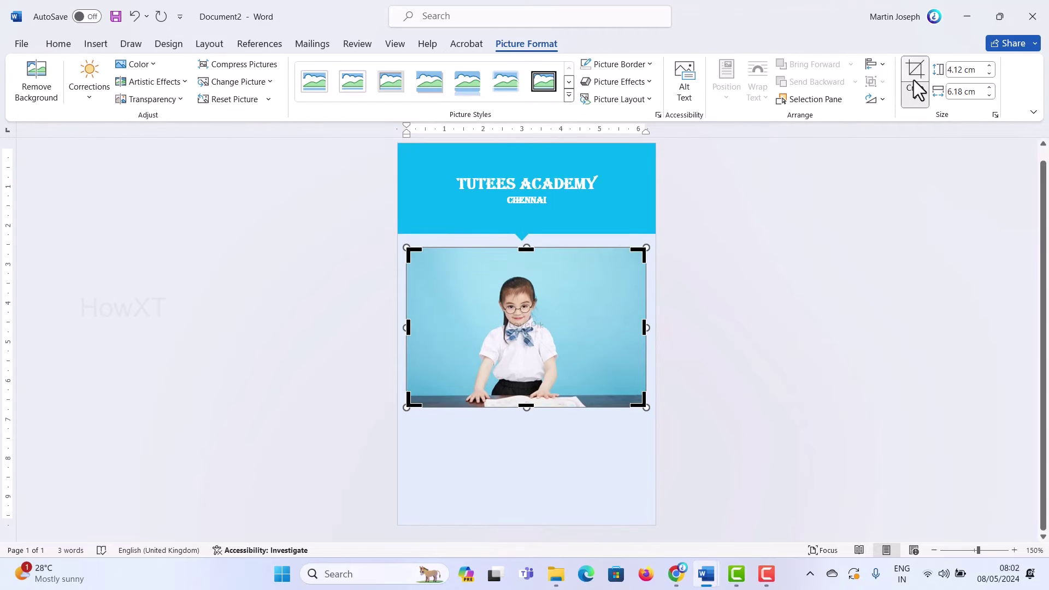
{"action": "left_click_drag", "start_coordinate": [614, 328], "coordinate": [585, 330]}
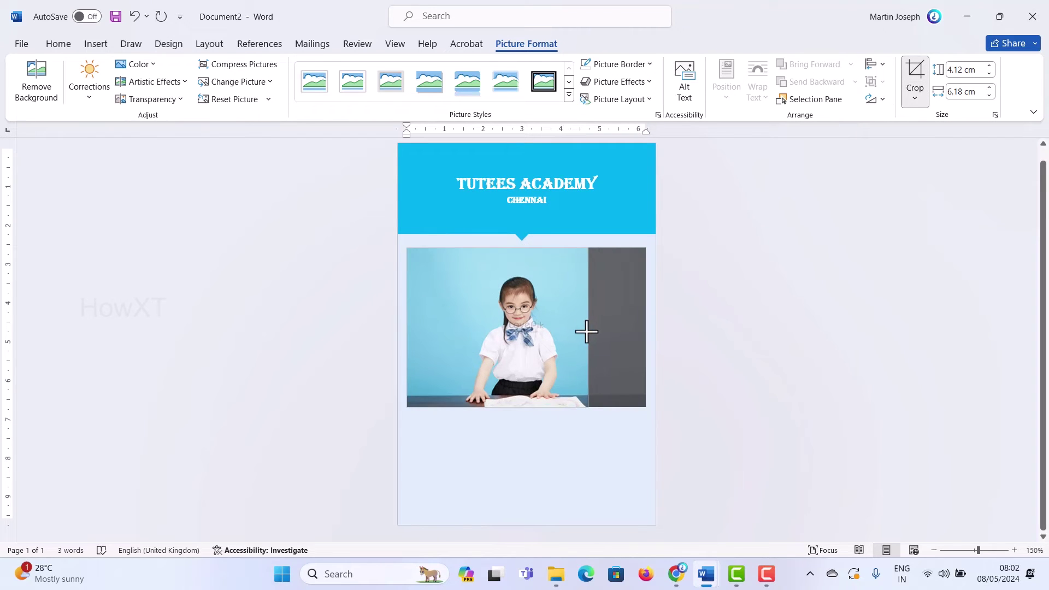
{"action": "left_click_drag", "start_coordinate": [434, 326], "coordinate": [493, 334]}
{"action": "left_click_drag", "start_coordinate": [533, 407], "coordinate": [535, 370]}
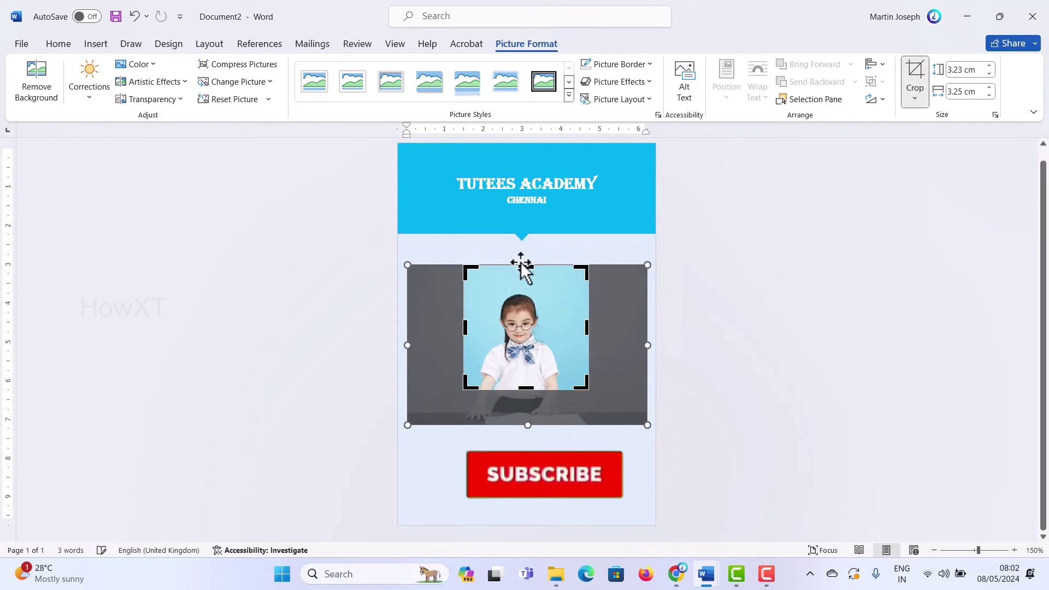
{"action": "left_click_drag", "start_coordinate": [525, 267], "coordinate": [525, 280]}
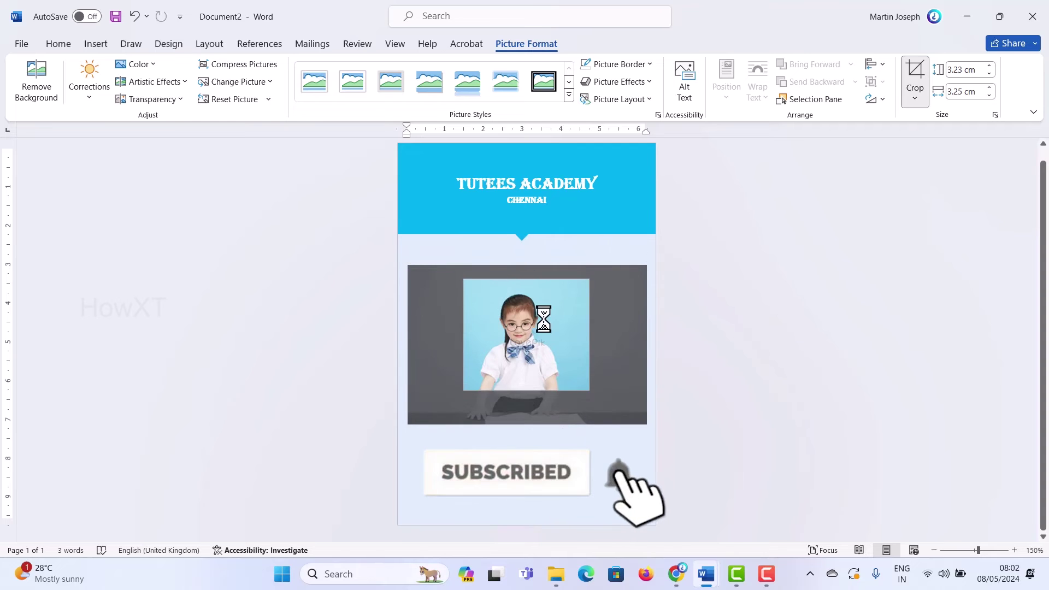
{"action": "left_click_drag", "start_coordinate": [591, 330], "coordinate": [574, 332]}
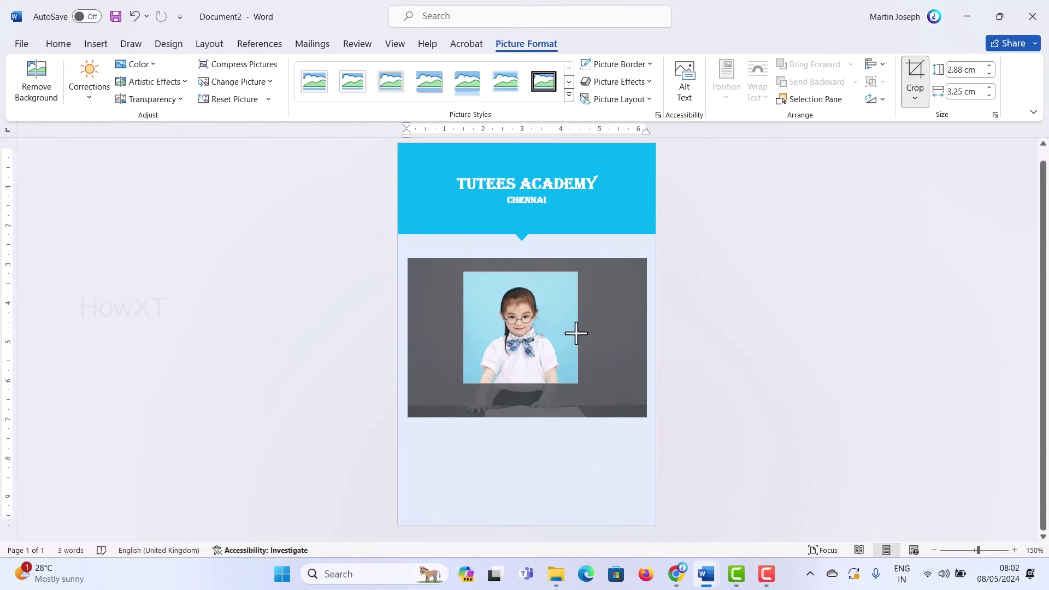
{"action": "left_click", "coordinate": [739, 321]}
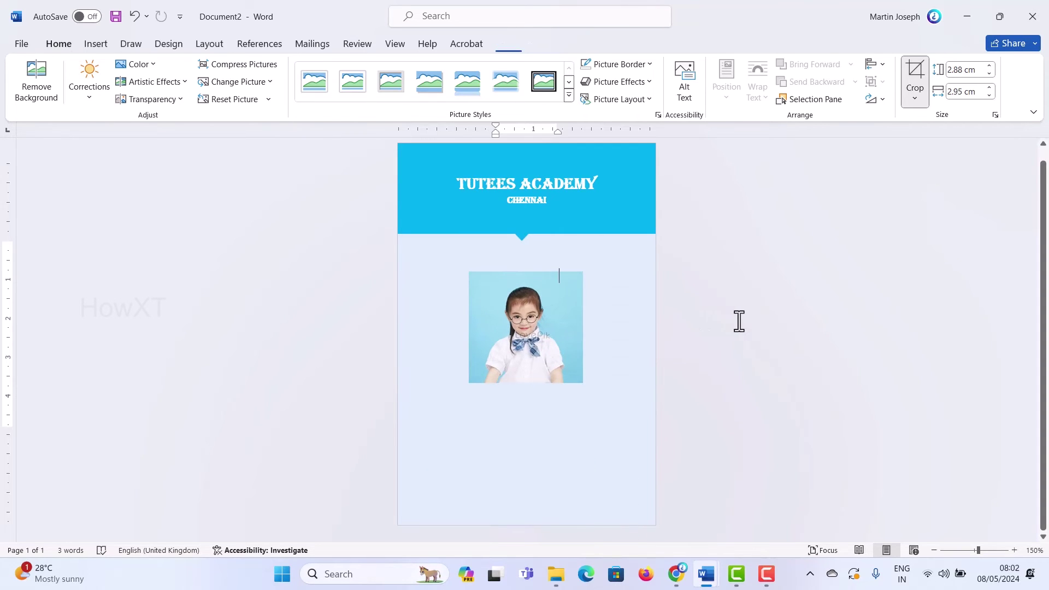
{"action": "left_click", "coordinate": [487, 301]}
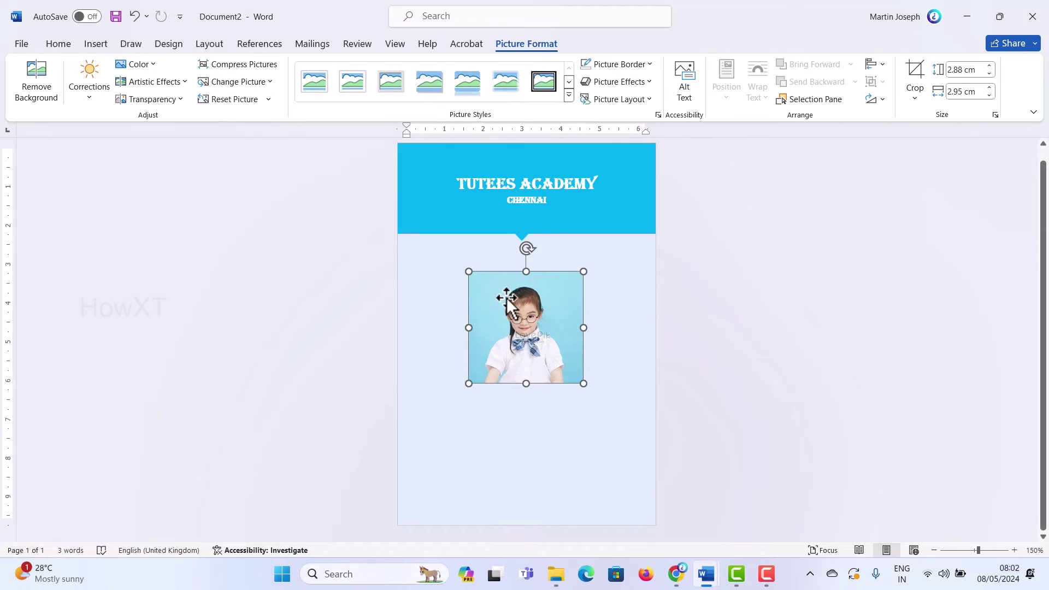
Step: Set the cropped student photo's Picture Border colour to Black
{"action": "left_click", "coordinate": [647, 66]}
{"action": "left_click", "coordinate": [648, 67]}
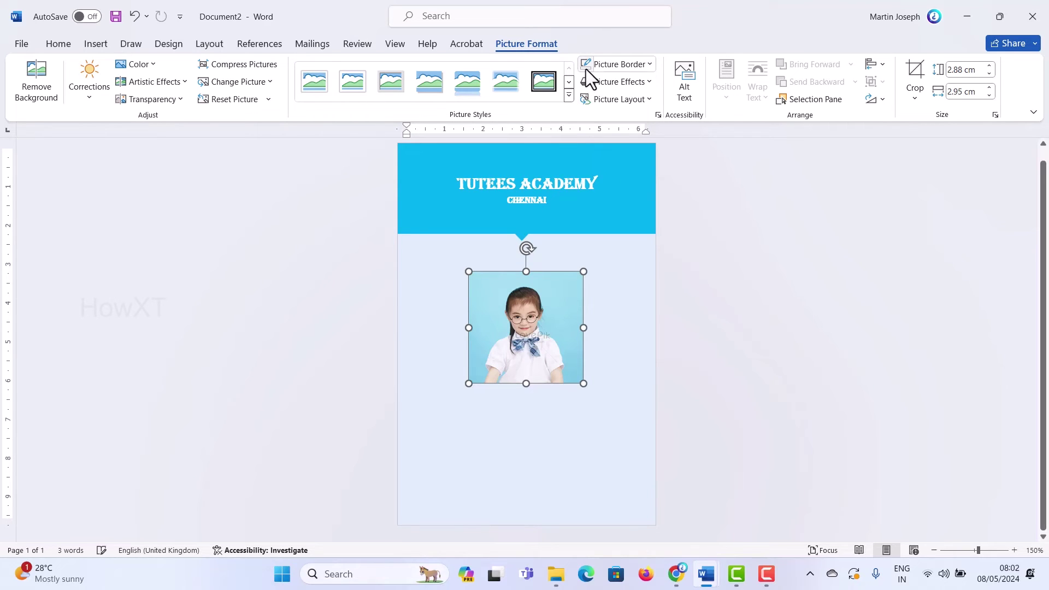
{"action": "left_click", "coordinate": [734, 368]}
{"action": "left_click", "coordinate": [473, 325]}
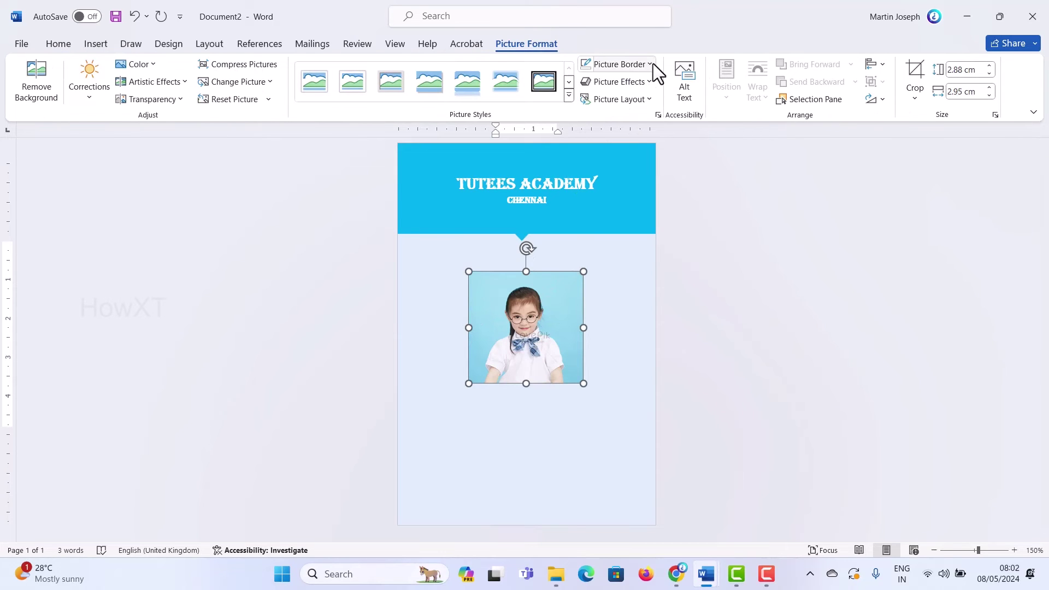
{"action": "left_click", "coordinate": [650, 65]}
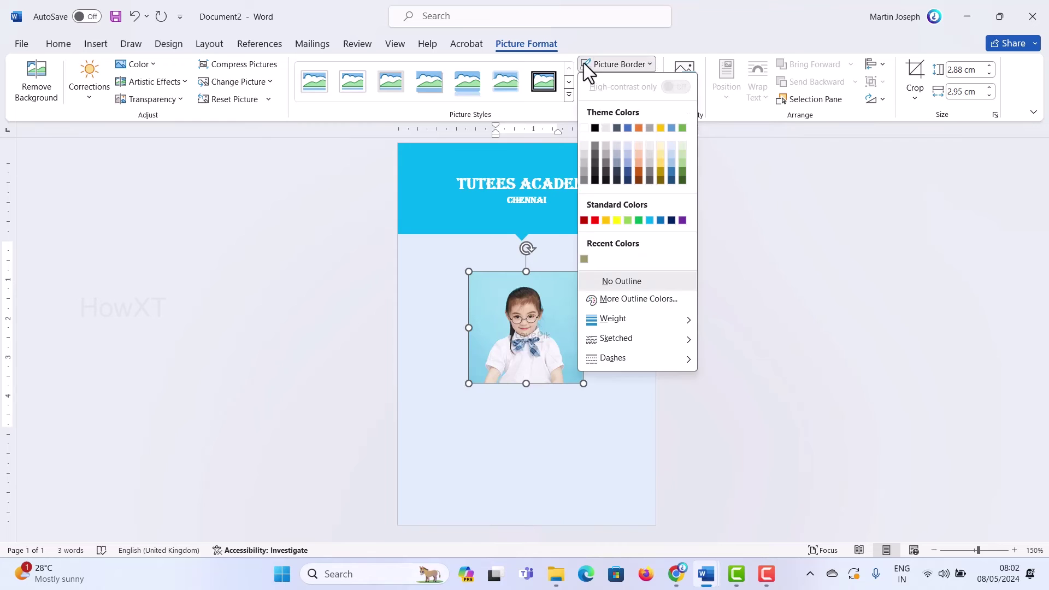
{"action": "left_click", "coordinate": [595, 128]}
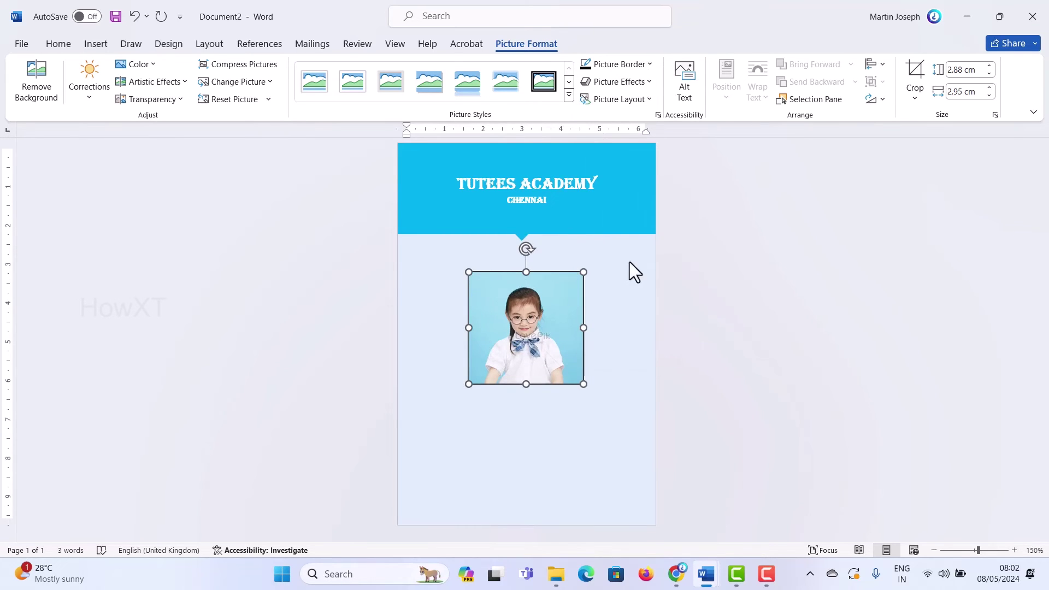
{"action": "left_click", "coordinate": [782, 366]}
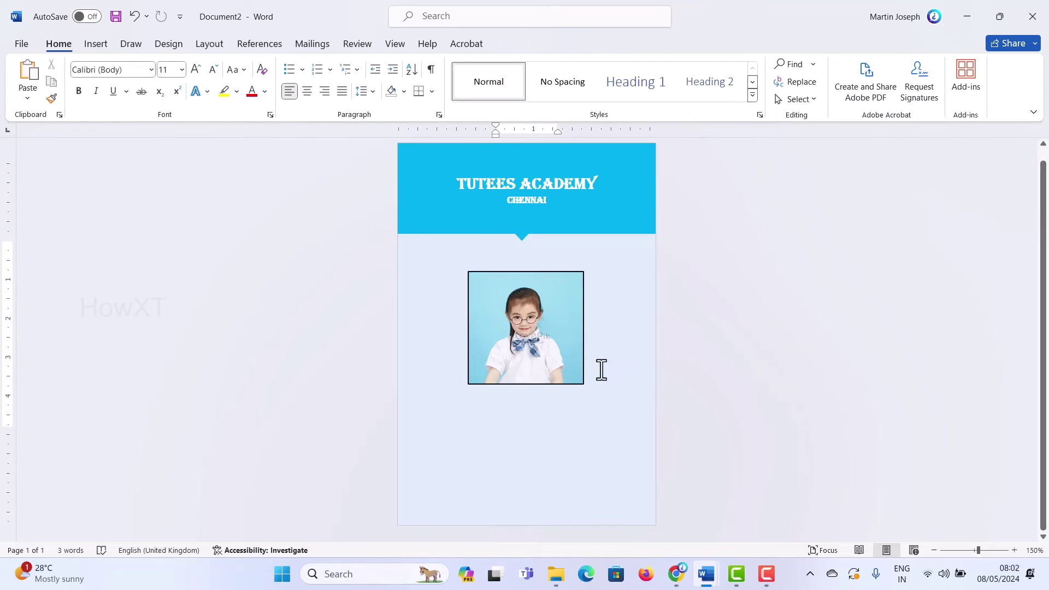